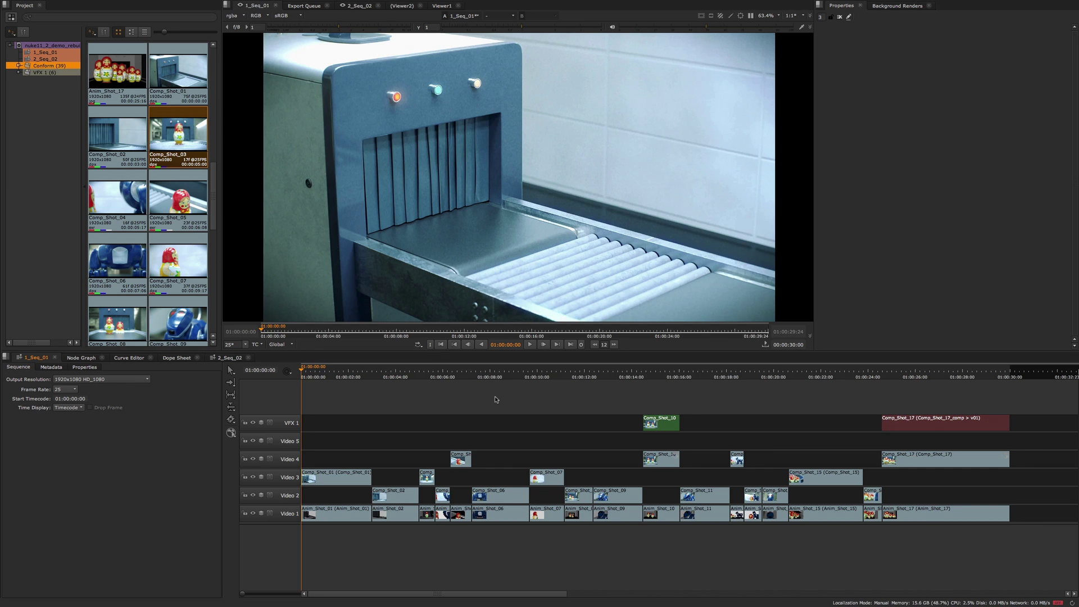
# Open Preferences on the Panels > Project Items page with Shift+S.
pyautogui.hotkey('shift', 's')
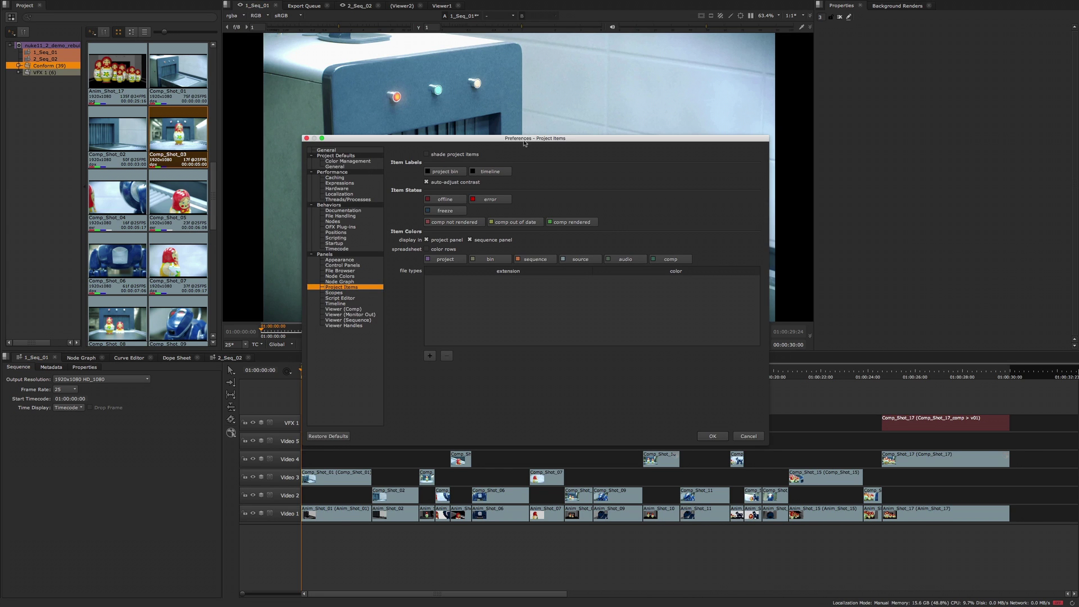
# Preview project item shading, then set the timeline label text colour to white (V 1).
pyautogui.moveTo(524, 143); pyautogui.dragTo(527, 85)
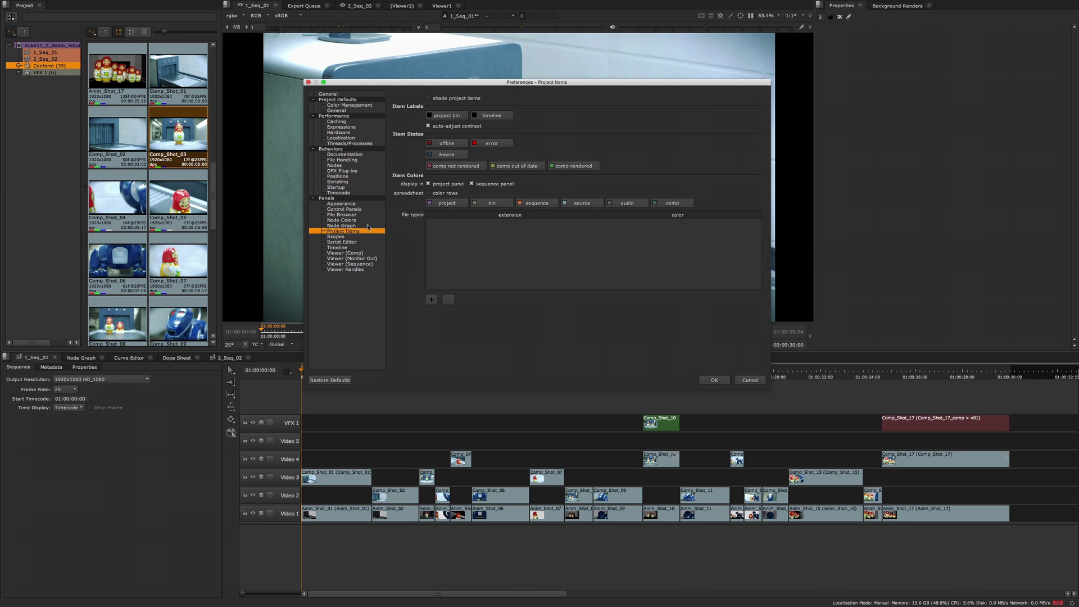
pyautogui.click(455, 100)
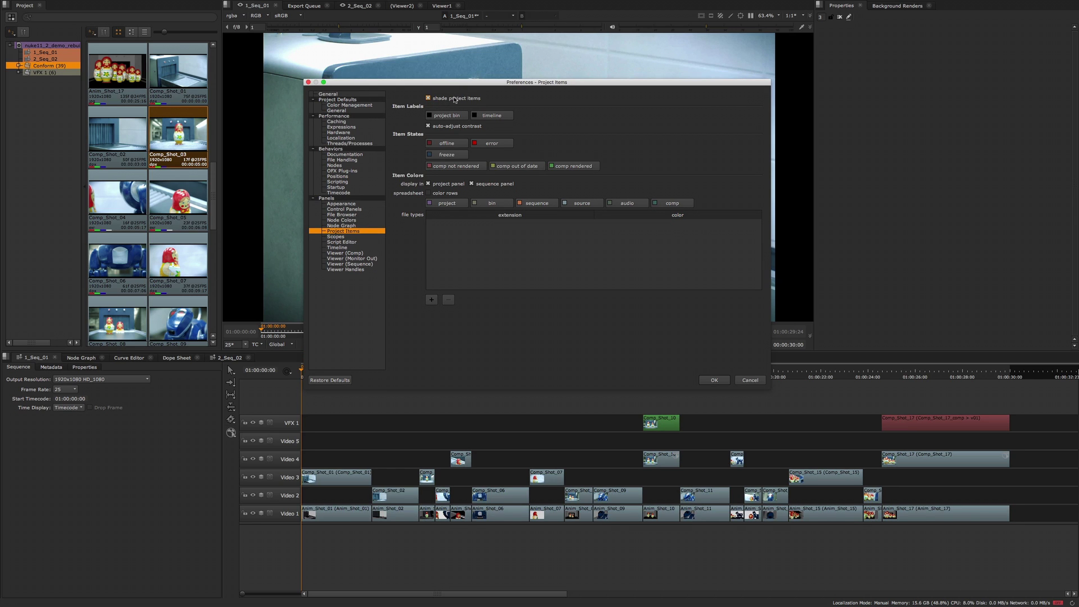
pyautogui.click(456, 99)
pyautogui.click(492, 115)
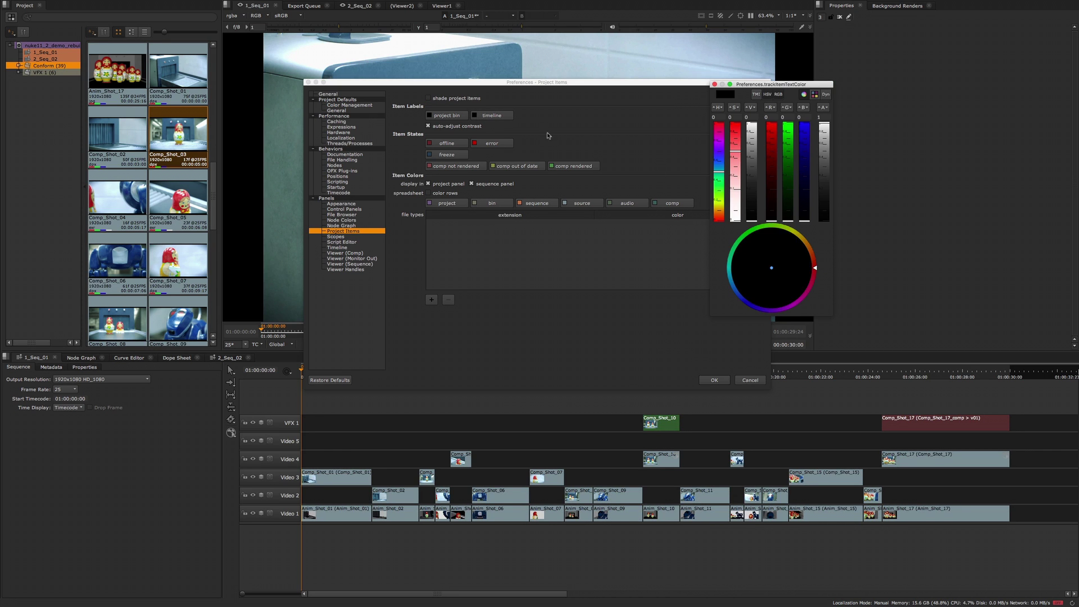
pyautogui.moveTo(757, 219)
pyautogui.mouseDown()
pyautogui.moveTo(749, 113)
pyautogui.moveTo(747, 236)
pyautogui.mouseUp()
pyautogui.click(714, 84)
# Toggle auto-adjust label contrast and change the missing associated files colour's hue to pinkish red.
pyautogui.click(467, 129)
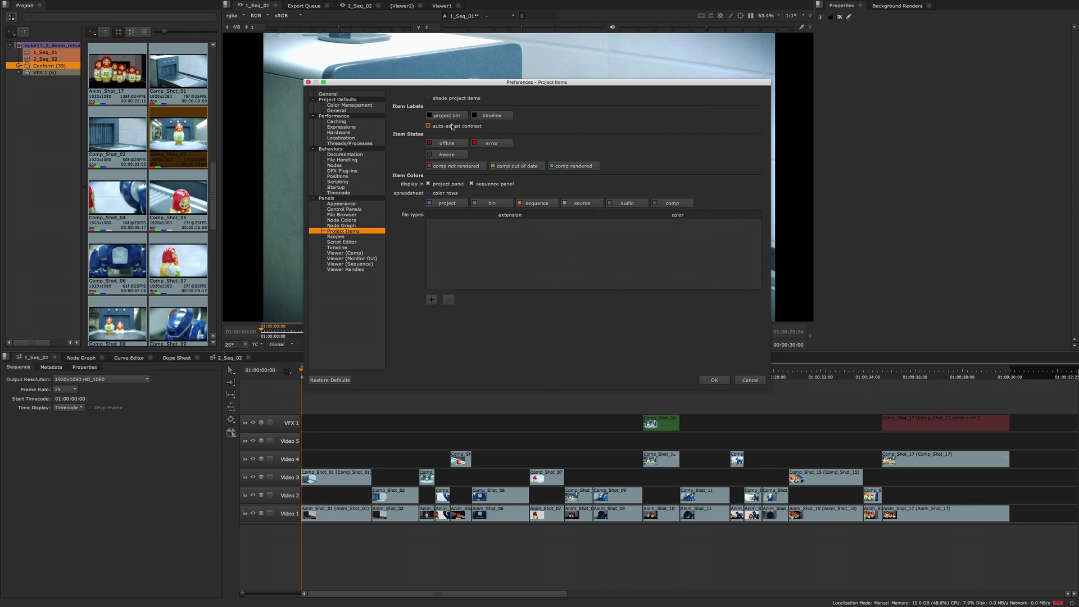
pyautogui.click(453, 127)
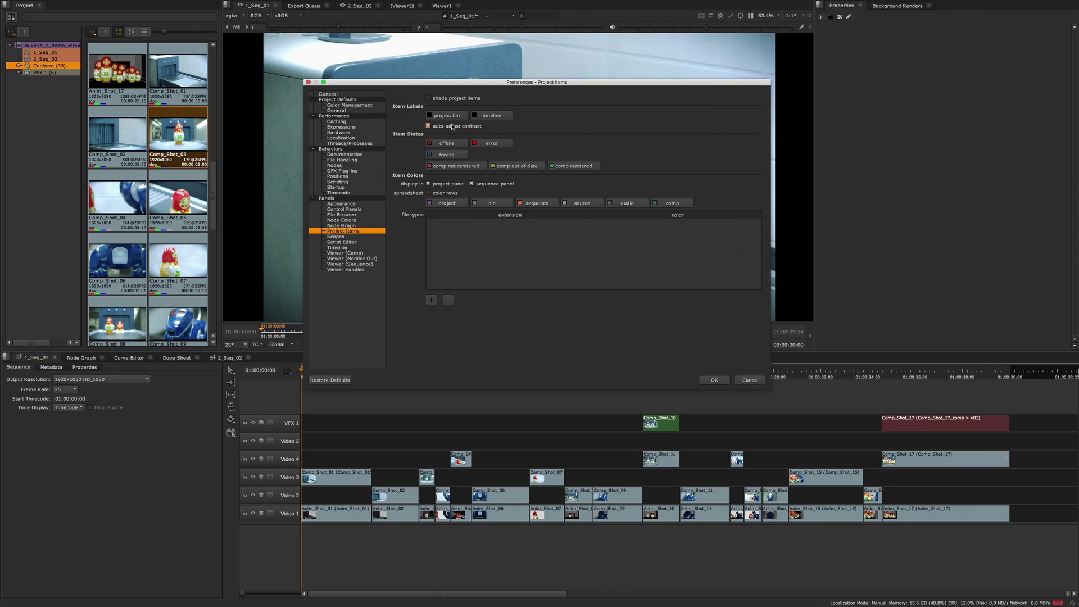
pyautogui.click(459, 166)
pyautogui.moveTo(815, 269)
pyautogui.mouseDown()
pyautogui.moveTo(805, 236)
pyautogui.moveTo(771, 225)
pyautogui.moveTo(739, 241)
pyautogui.moveTo(733, 285)
pyautogui.moveTo(750, 307)
pyautogui.moveTo(779, 312)
pyautogui.moveTo(807, 295)
pyautogui.moveTo(813, 268)
pyautogui.mouseUp()
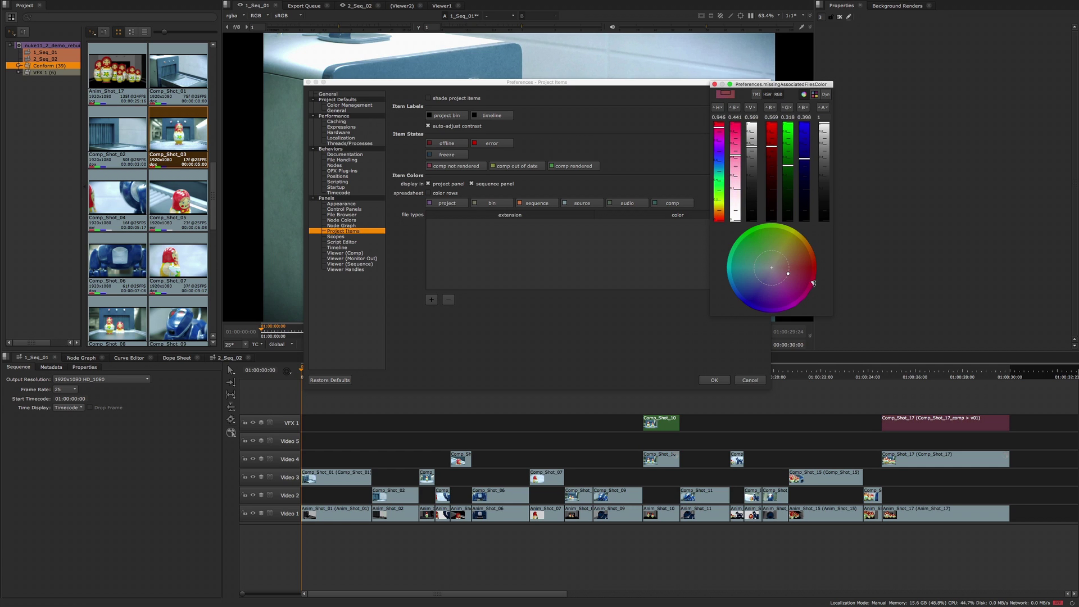
pyautogui.click(714, 84)
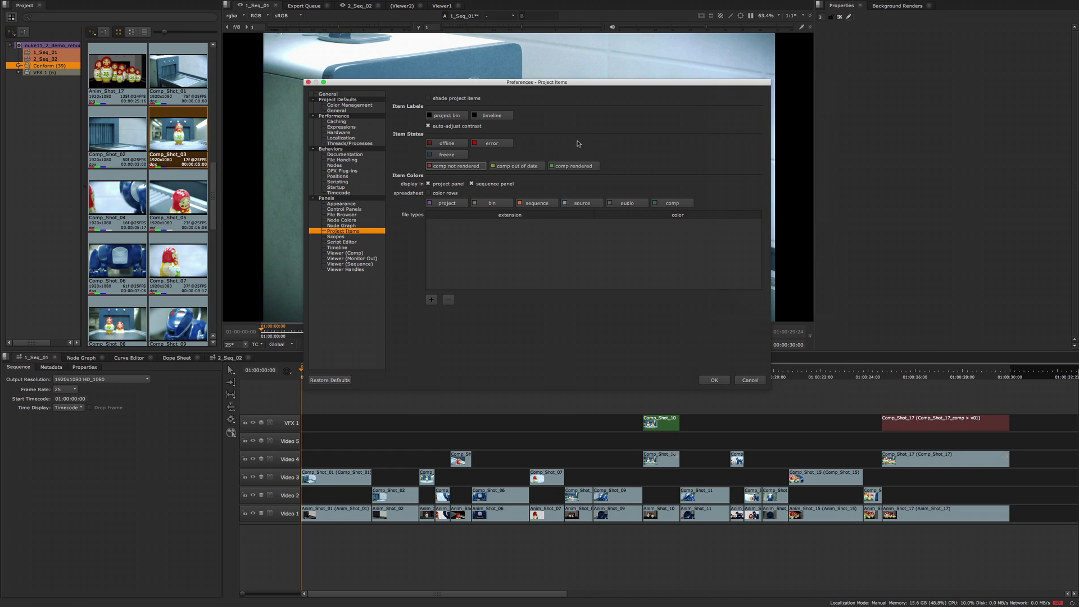
# Toggle the timeline and project bin item-colour options, then set the sequence colour to magenta.
pyautogui.click(477, 186)
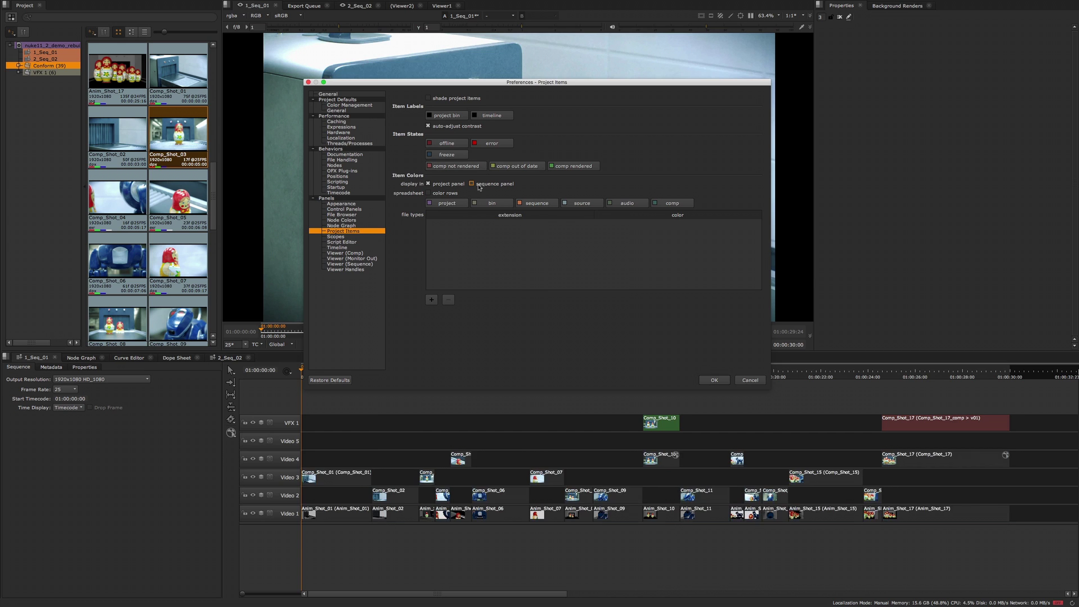
pyautogui.click(477, 186)
pyautogui.click(445, 186)
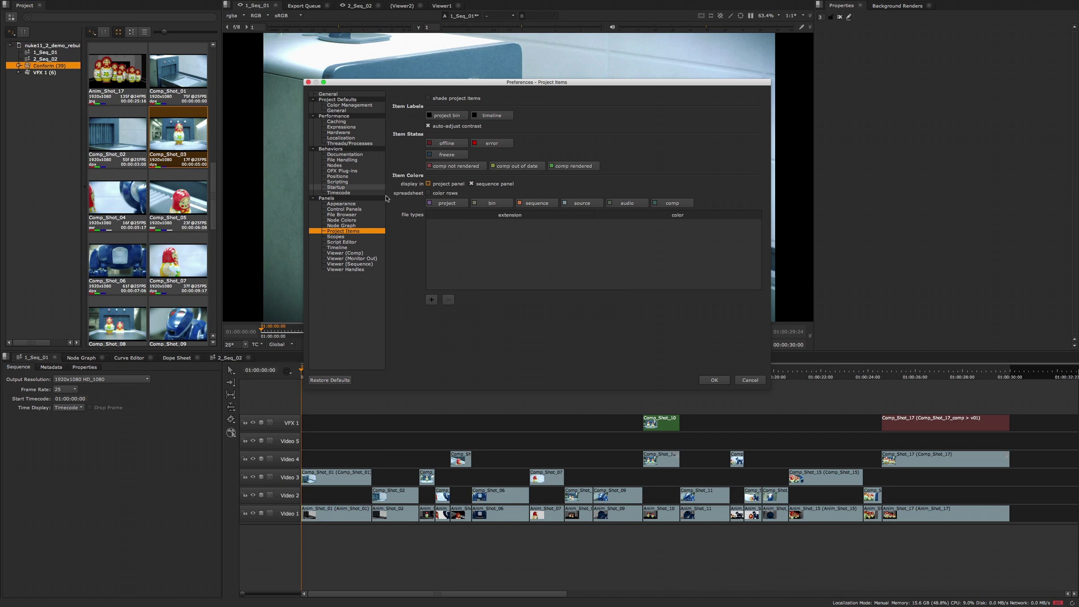
pyautogui.click(444, 186)
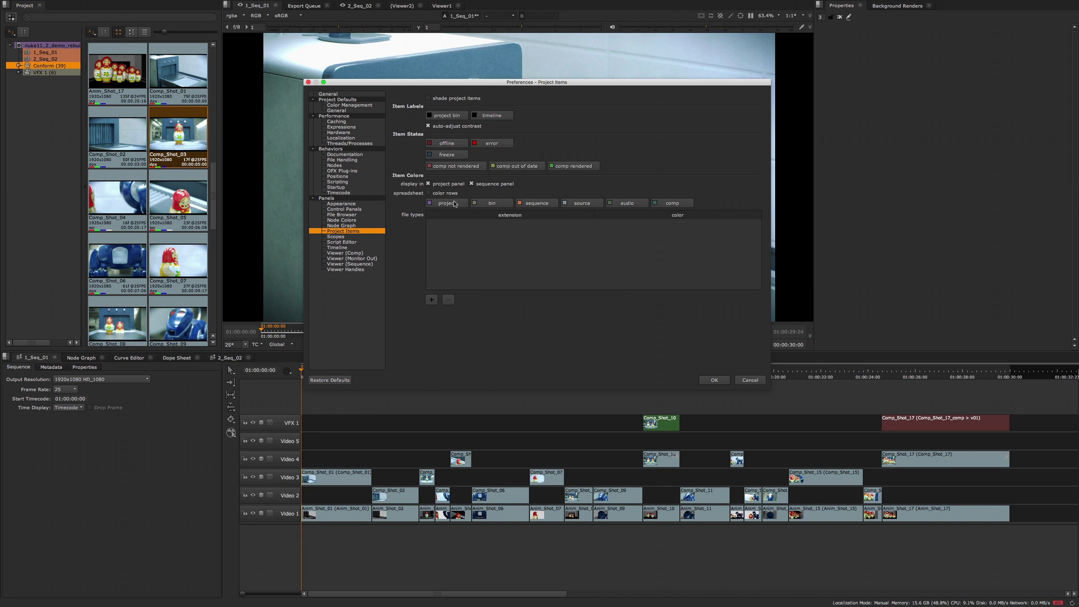
pyautogui.click(545, 205)
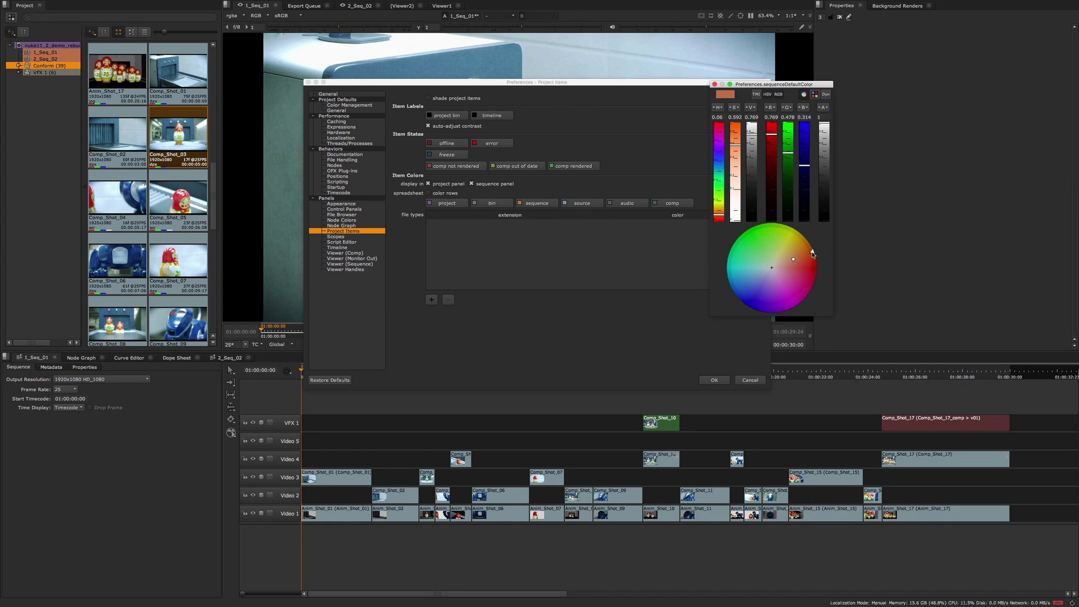
pyautogui.moveTo(785, 298); pyautogui.dragTo(791, 304)
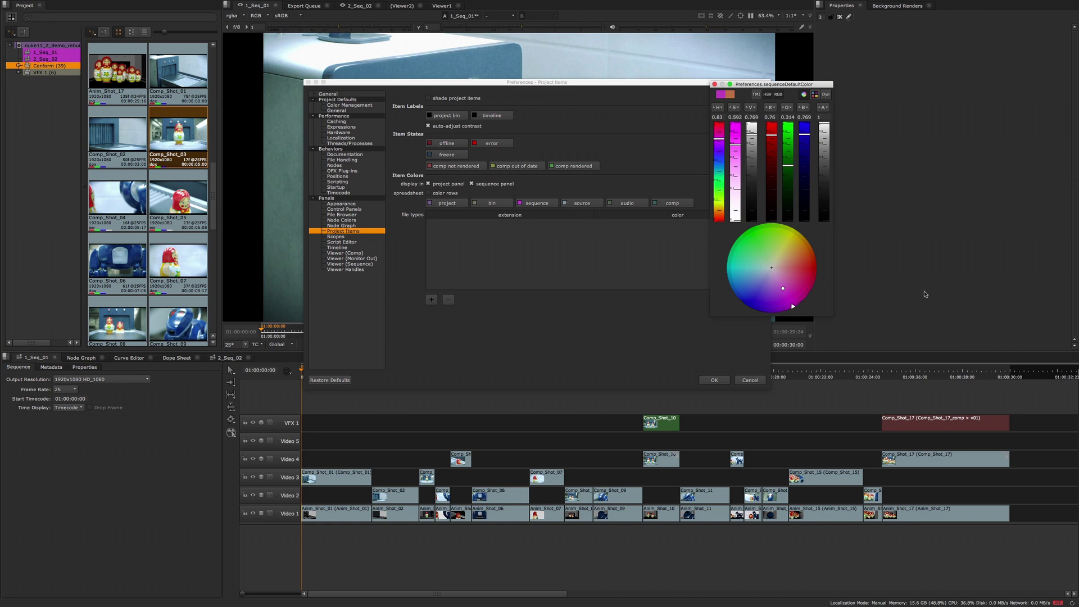
pyautogui.click(714, 84)
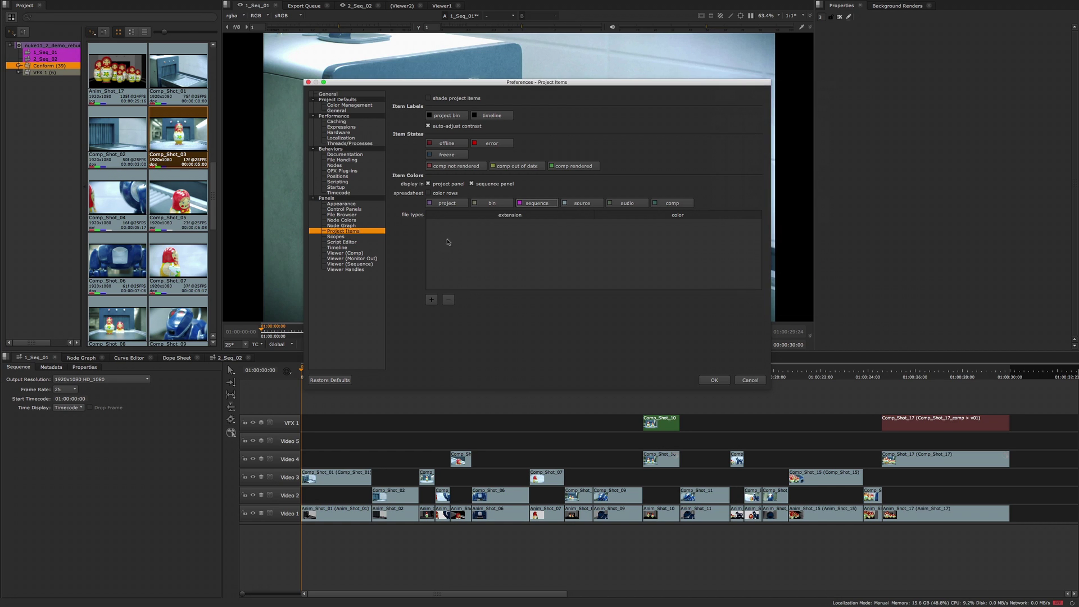
# Add a dpx file-type colour rule with a magenta swatch and apply the preferences.
pyautogui.click(432, 300)
pyautogui.click(476, 228)
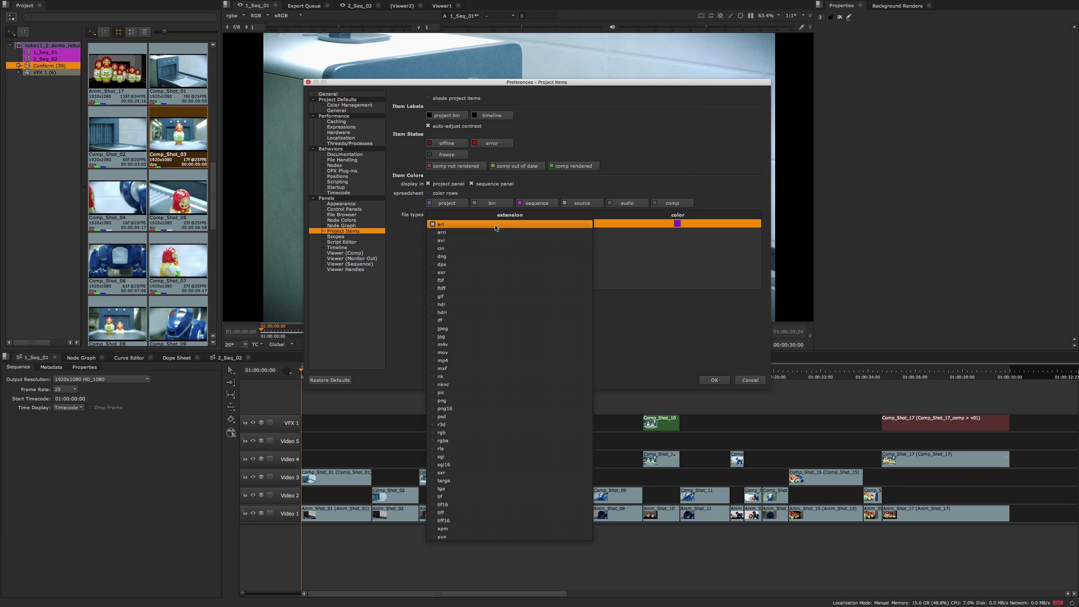
pyautogui.click(450, 262)
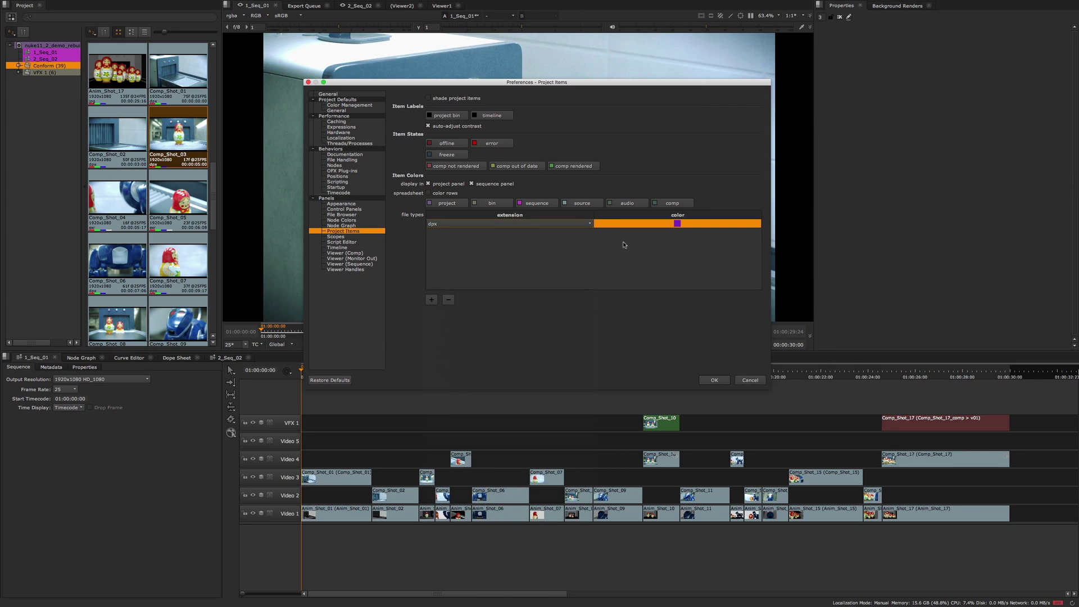
pyautogui.click(678, 225)
pyautogui.click(678, 225)
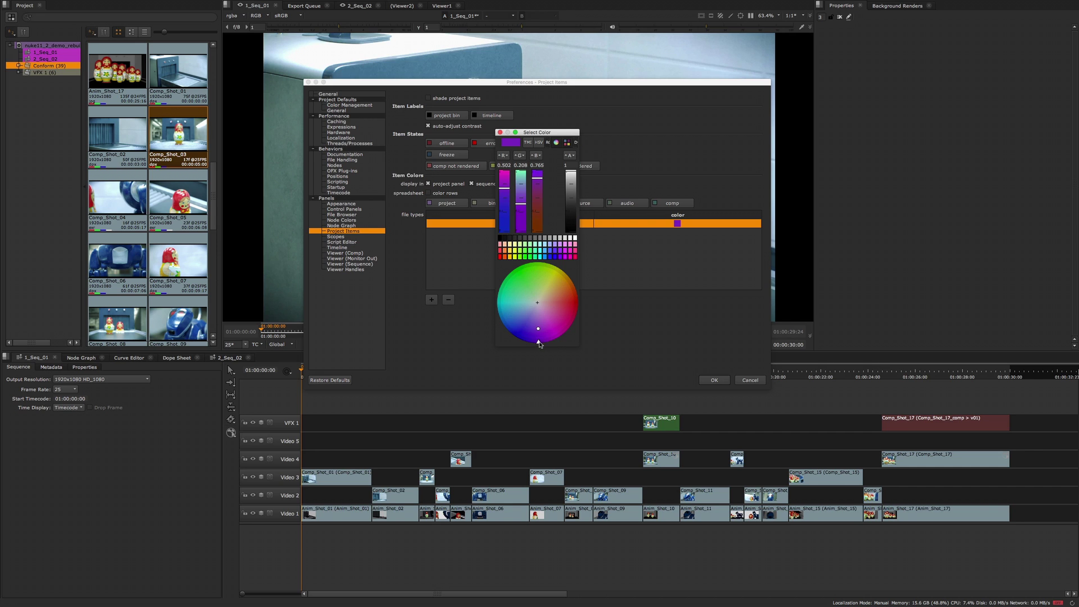
pyautogui.moveTo(548, 344); pyautogui.dragTo(573, 322)
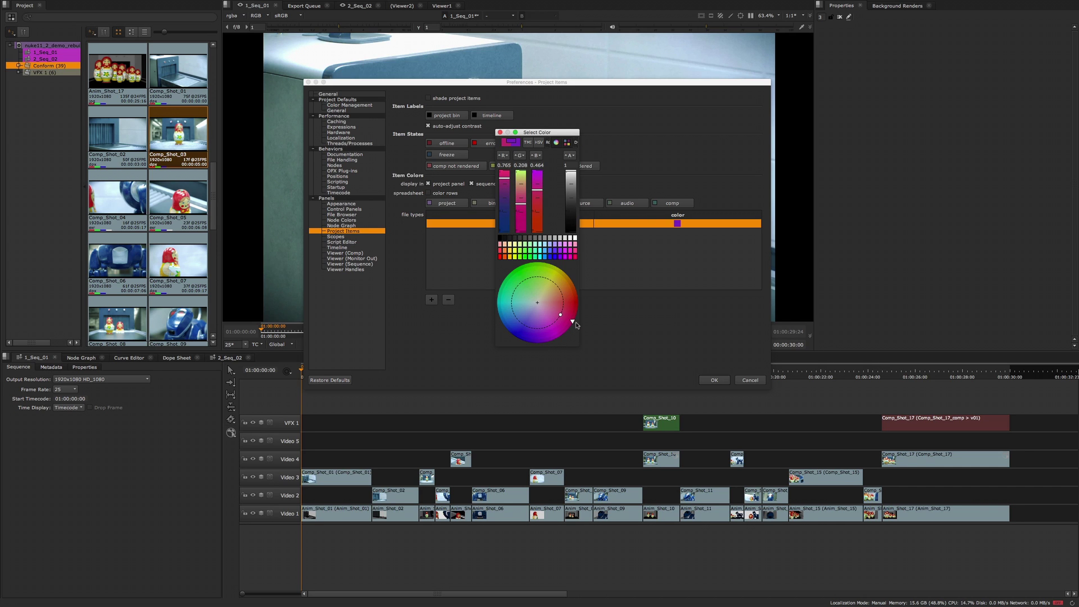
pyautogui.click(500, 132)
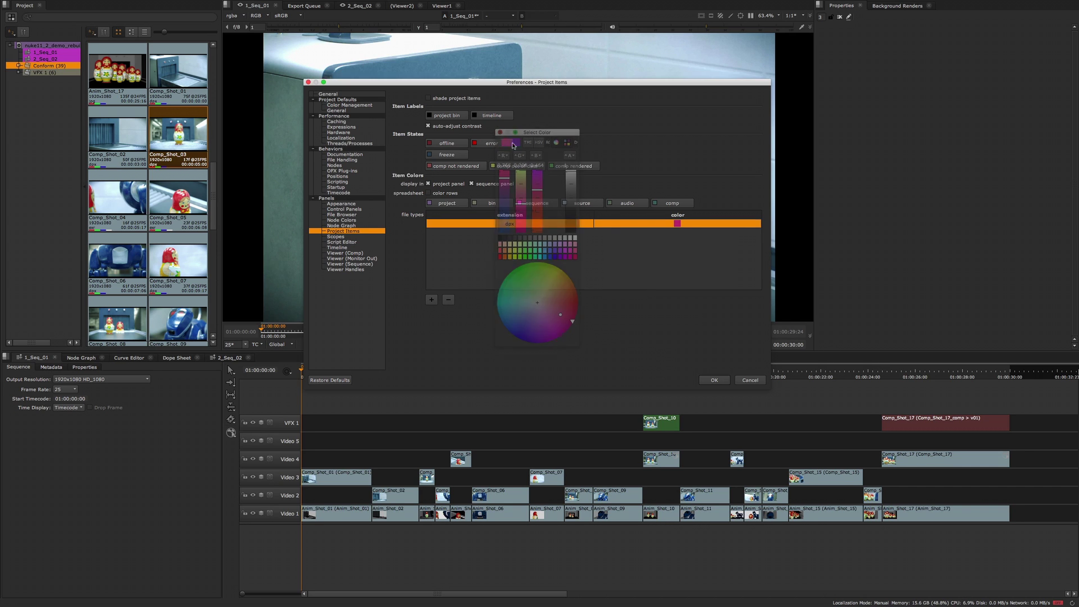
pyautogui.click(714, 381)
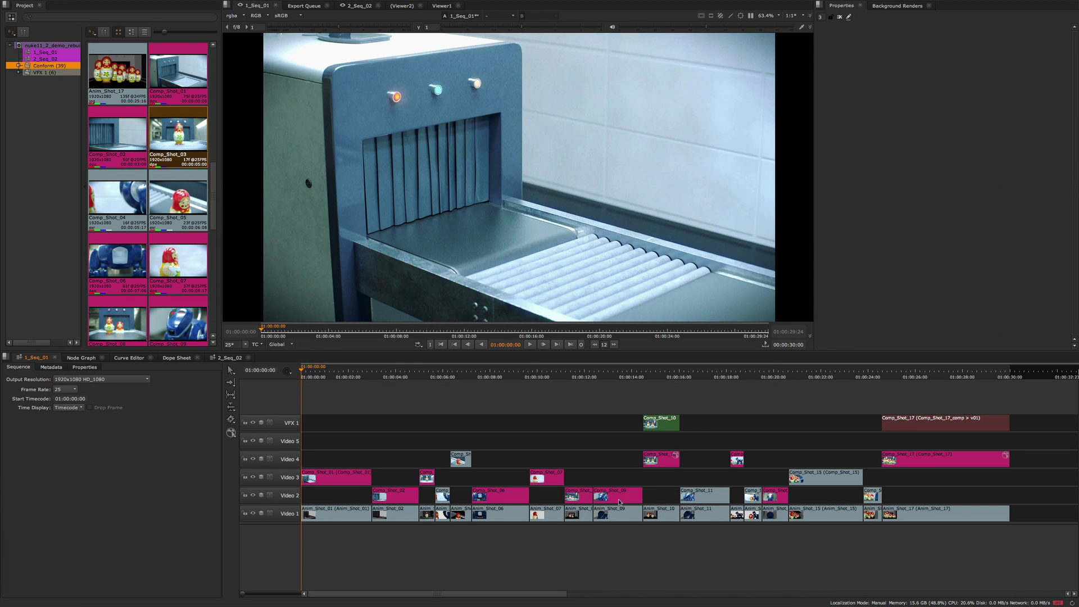
# Delete the dpx file-type colour rule from Preferences and apply the change.
pyautogui.hotkey('shift', 's')
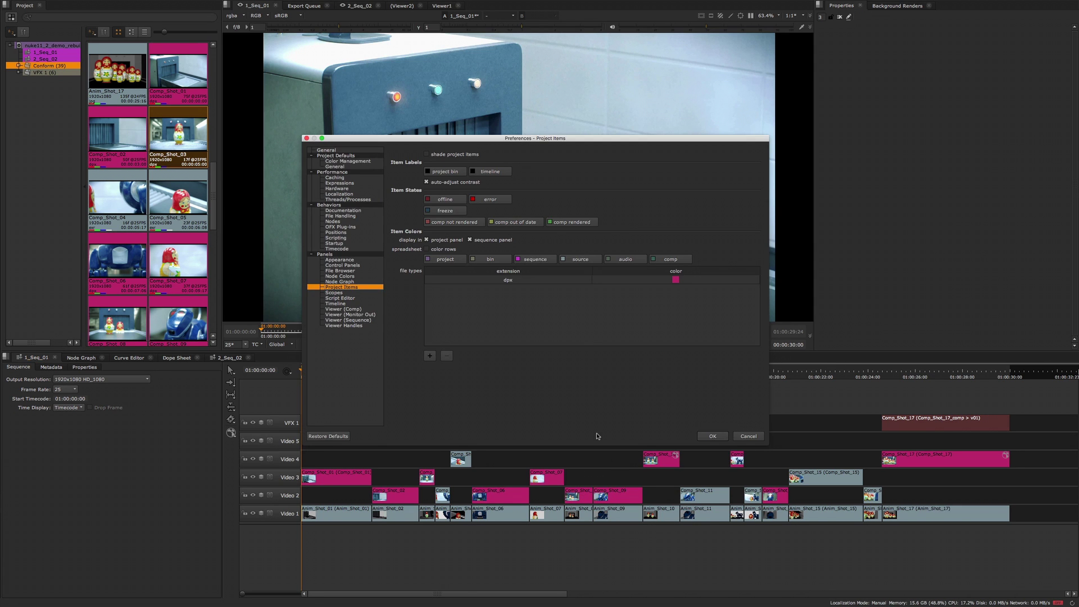
pyautogui.click(522, 280)
pyautogui.click(448, 356)
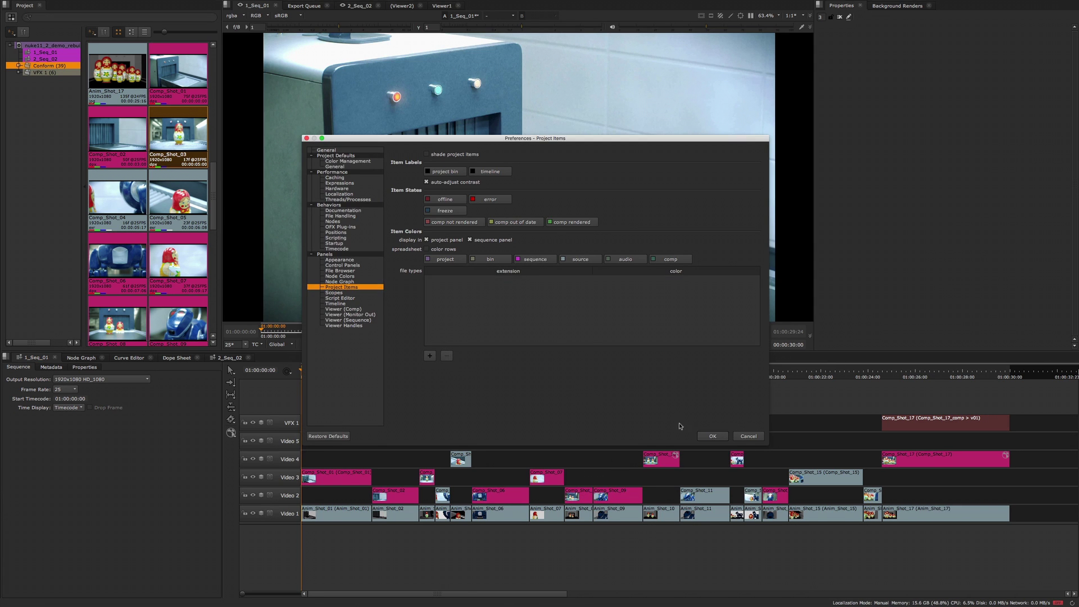
pyautogui.click(710, 437)
# Apply a recent green tint to the Comp_Shot_03 clip from its Color menu.
pyautogui.rightClick(163, 127)
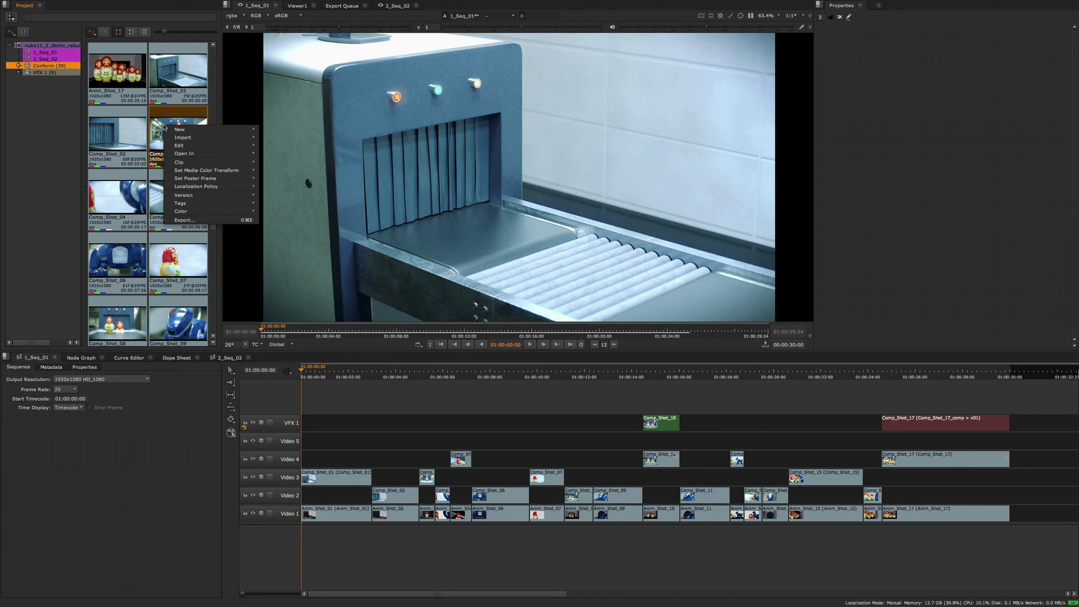
pyautogui.moveTo(236, 211)
pyautogui.click(266, 235)
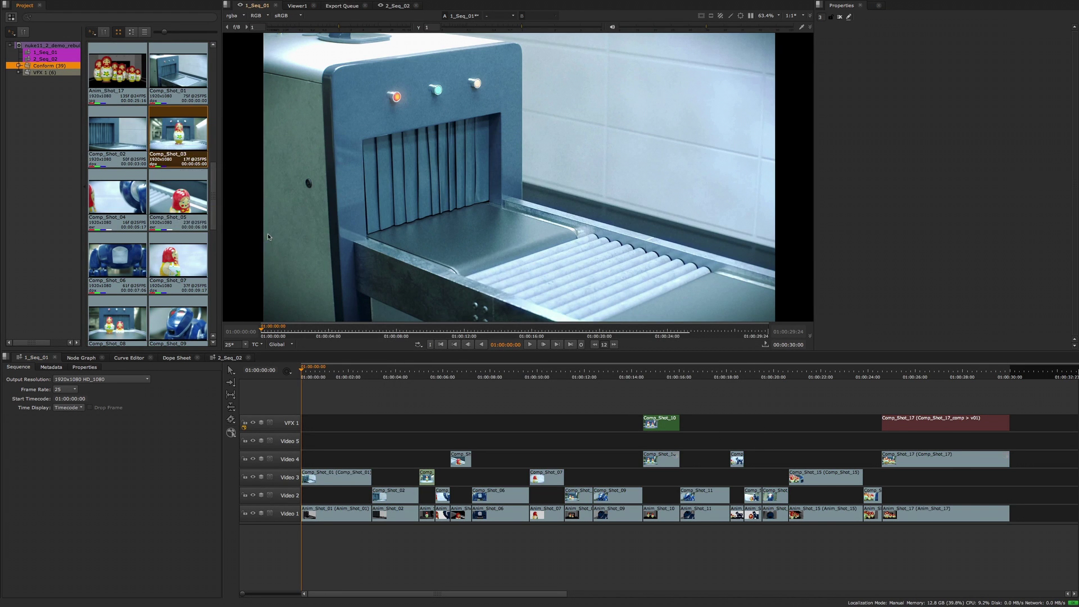
pyautogui.click(135, 137)
pyautogui.click(178, 130)
# Tint Comp_Shot_03 a muted green with the Color Picker, after trying purple.
pyautogui.rightClick(178, 129)
pyautogui.moveTo(236, 216)
pyautogui.click(288, 217)
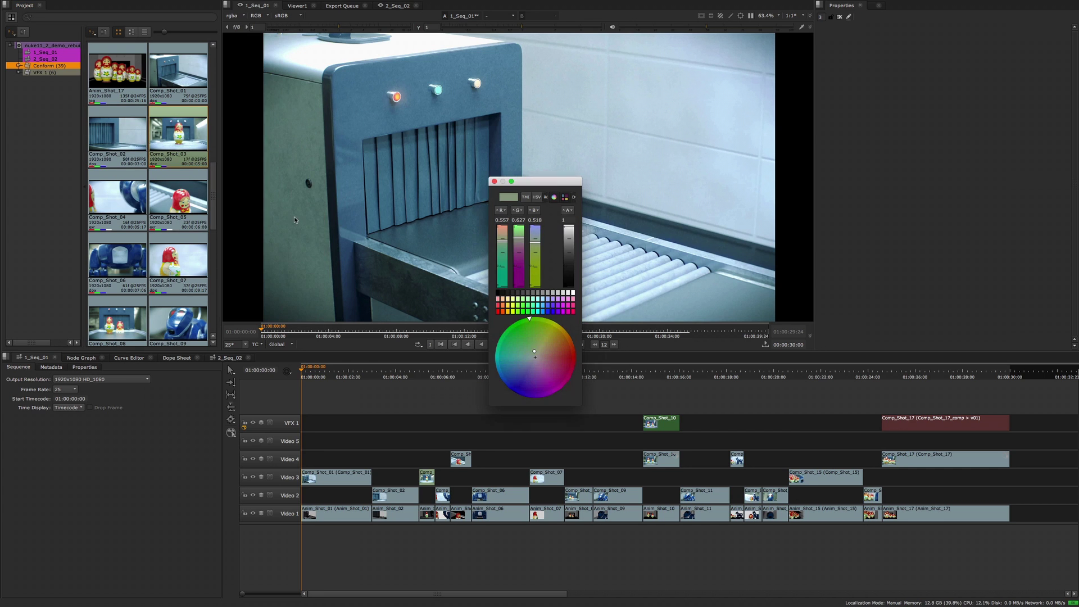
pyautogui.moveTo(543, 319)
pyautogui.mouseDown()
pyautogui.moveTo(567, 346)
pyautogui.moveTo(533, 380)
pyautogui.moveTo(542, 382)
pyautogui.mouseUp()
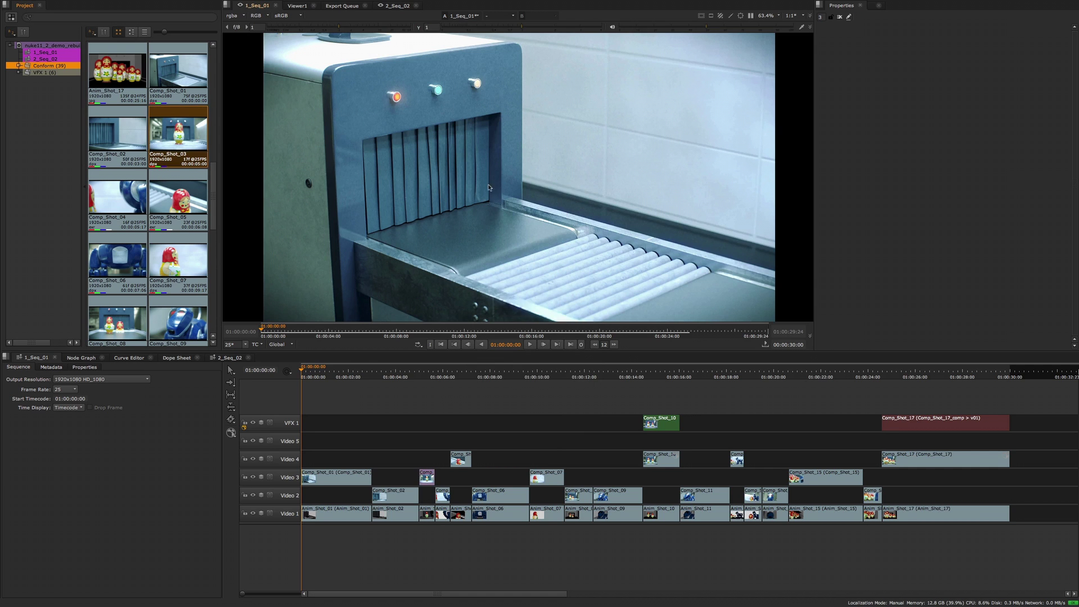
pyautogui.click(494, 181)
pyautogui.click(24, 34)
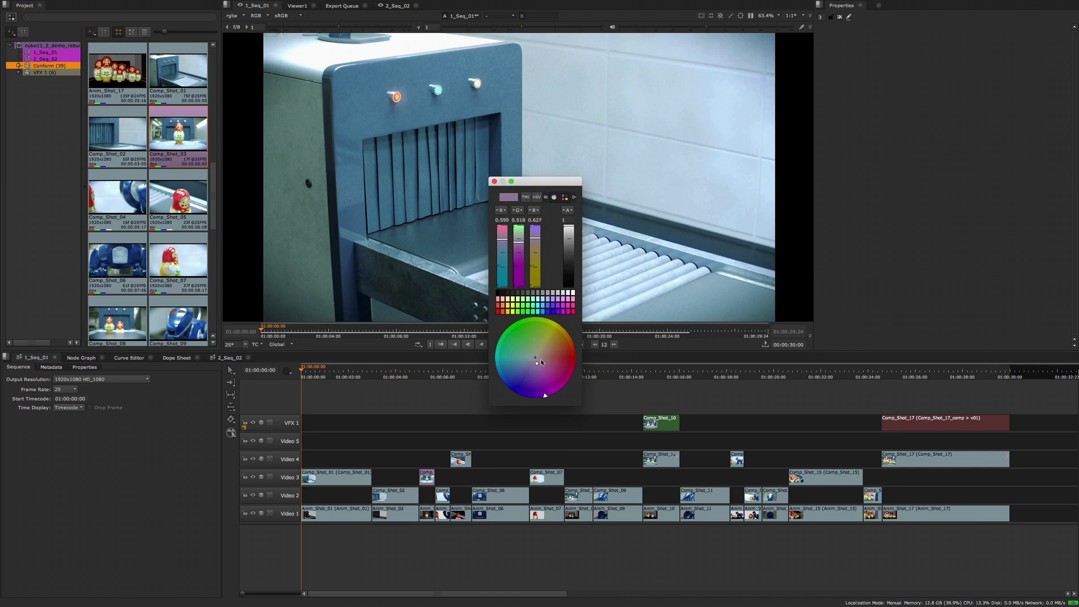
pyautogui.moveTo(545, 397)
pyautogui.mouseDown()
pyautogui.moveTo(527, 333)
pyautogui.moveTo(544, 330)
pyautogui.moveTo(541, 341)
pyautogui.mouseUp()
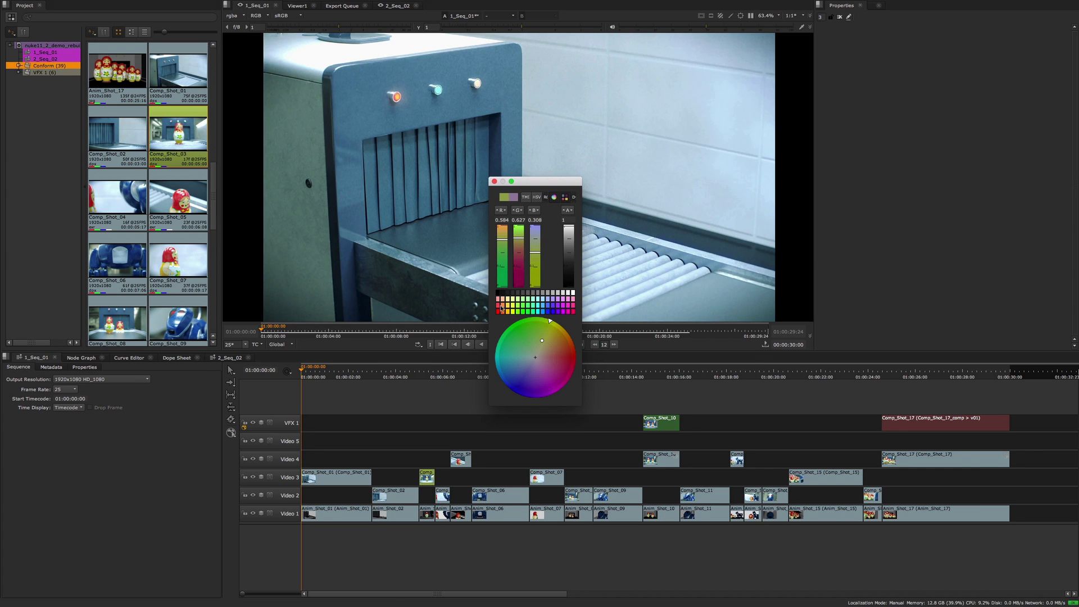
pyautogui.click(495, 182)
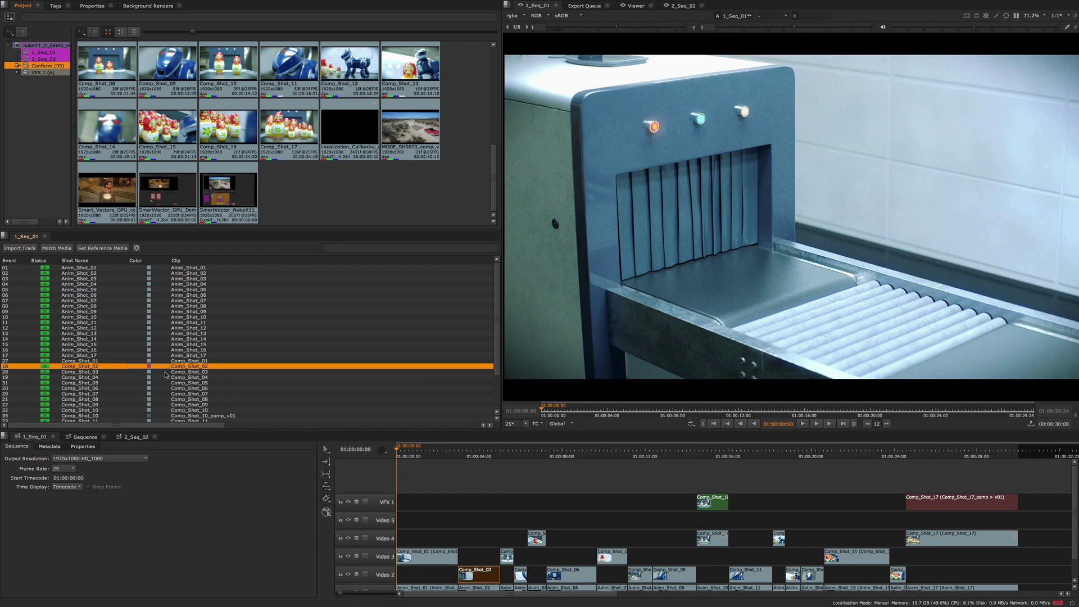
# Drag Comp_Shot_02 into the Node Graph to create the pink-tinted Read2 node.
pyautogui.hotkey('shift', 'F4')
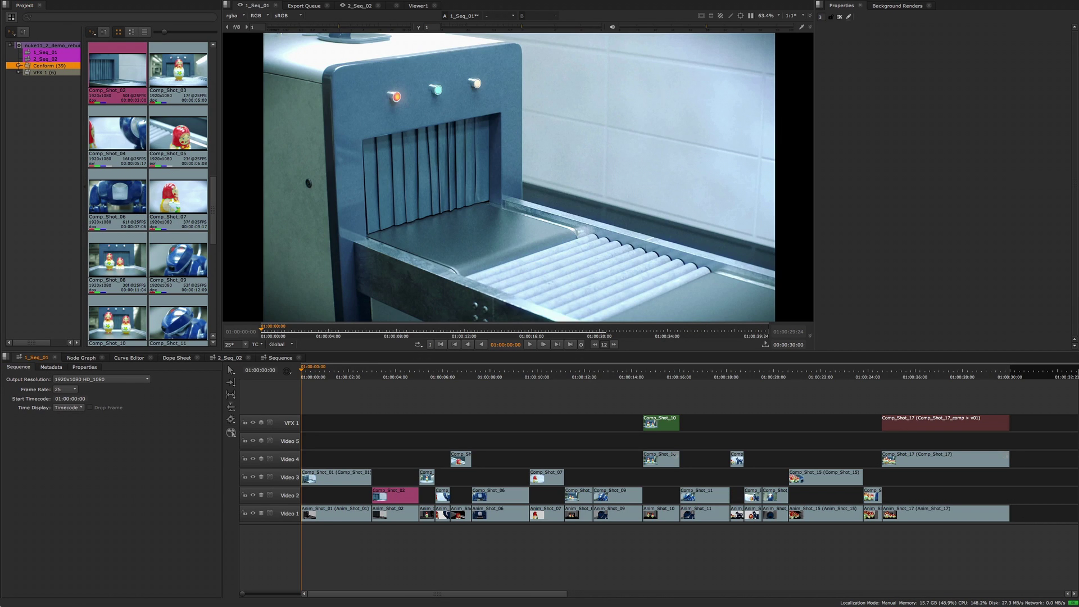
pyautogui.click(79, 358)
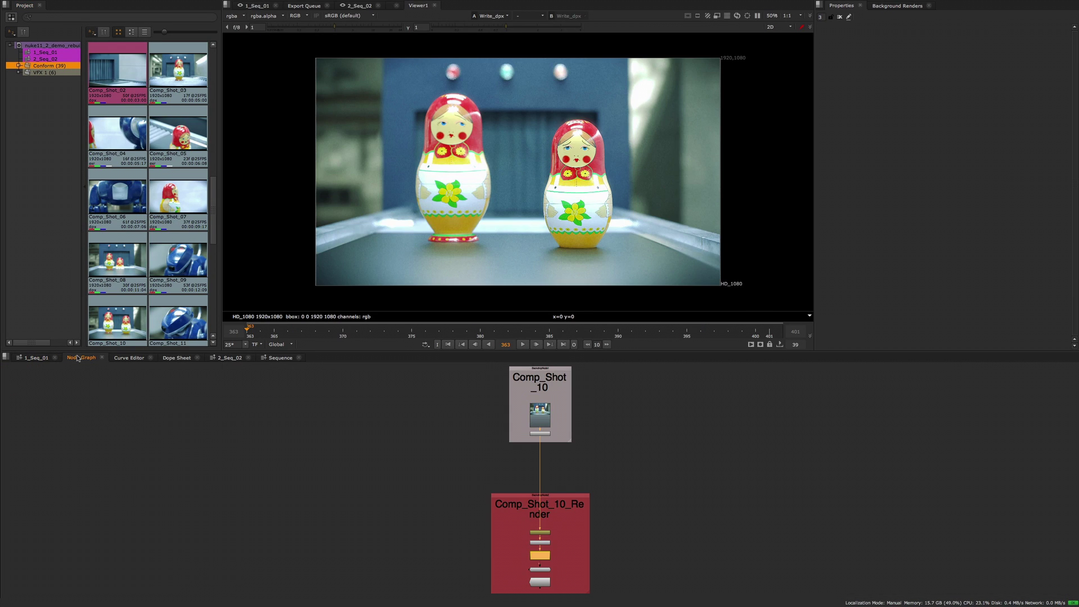
pyautogui.moveTo(354, 438); pyautogui.dragTo(958, 425)
pyautogui.moveTo(116, 89); pyautogui.dragTo(476, 462)
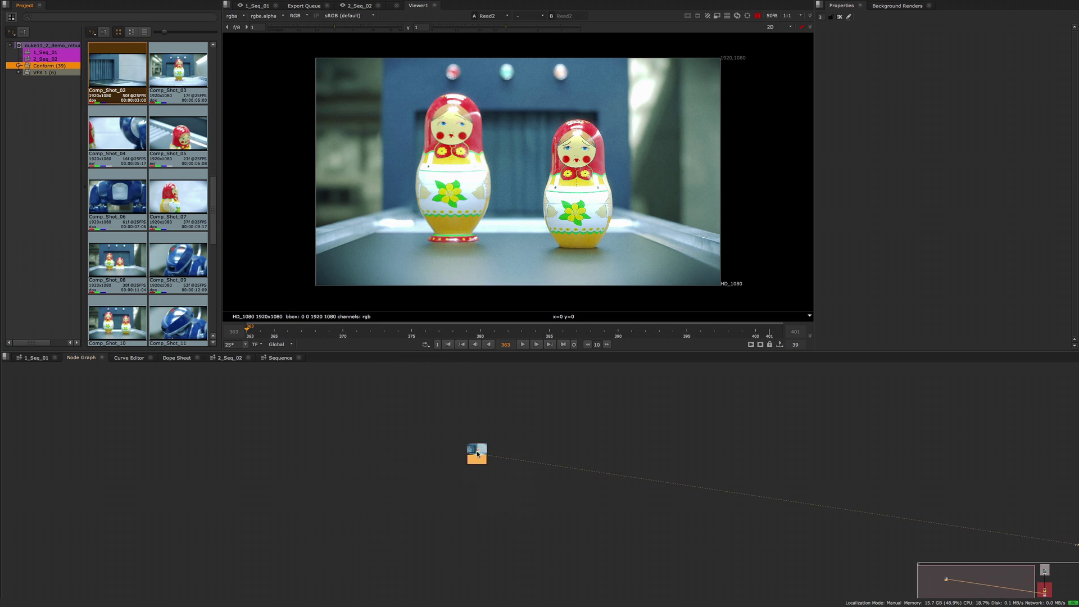
pyautogui.click(496, 493)
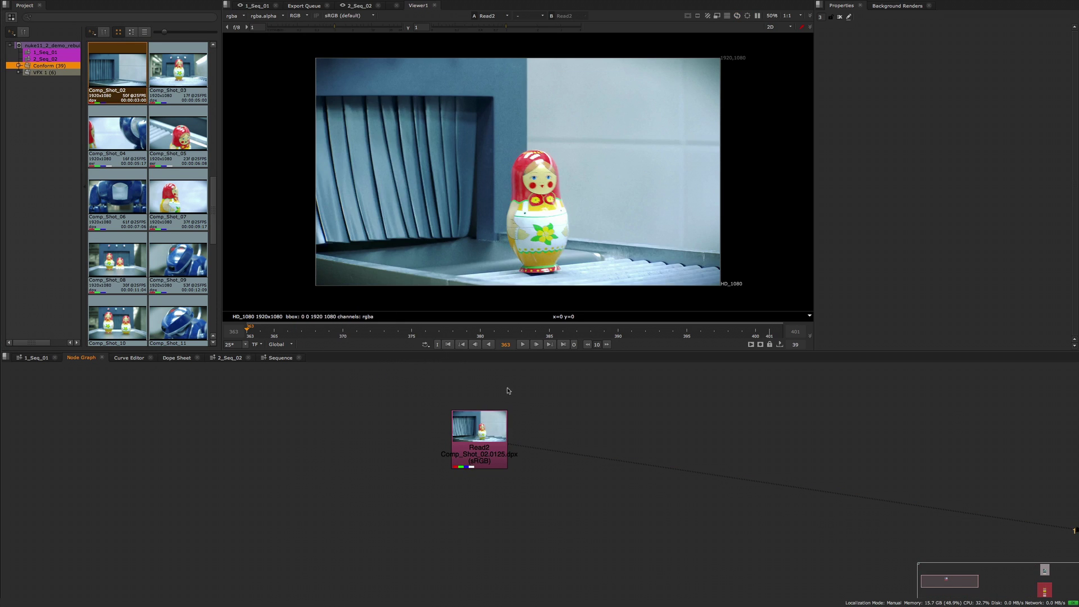
# Open the first VFX 1 clip, Comp_Shot_10_comp, in its own Versions Bin.
pyautogui.click(35, 358)
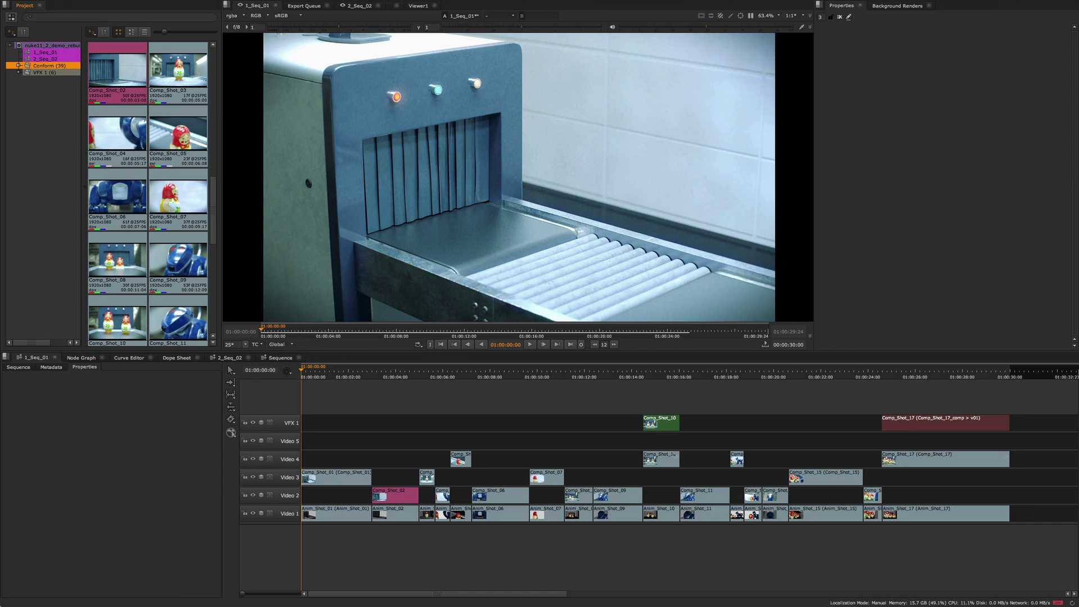
pyautogui.click(39, 73)
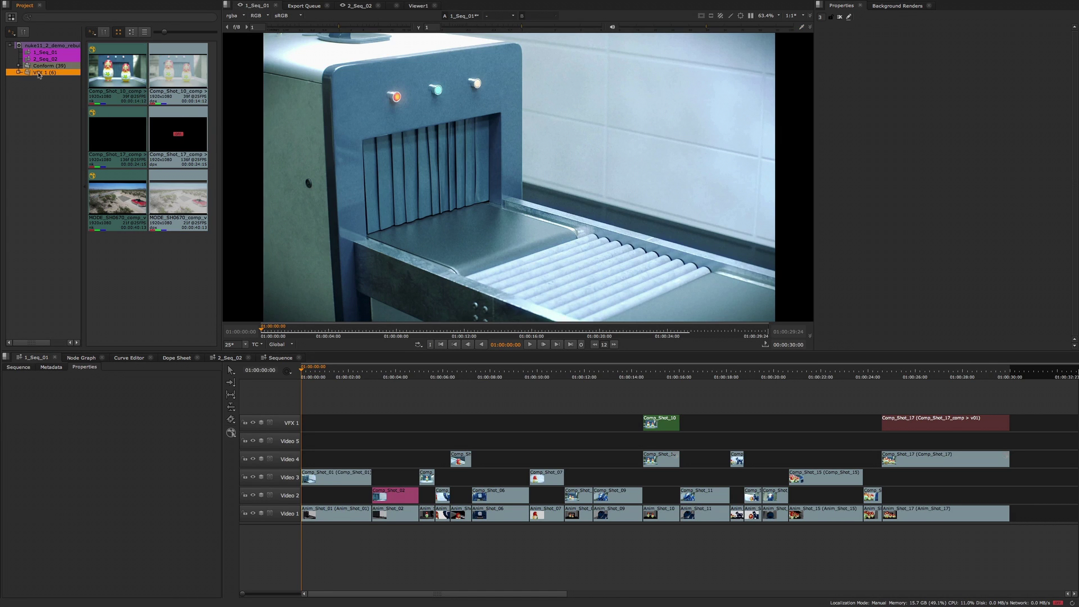
pyautogui.click(121, 70)
pyautogui.rightClick(121, 70)
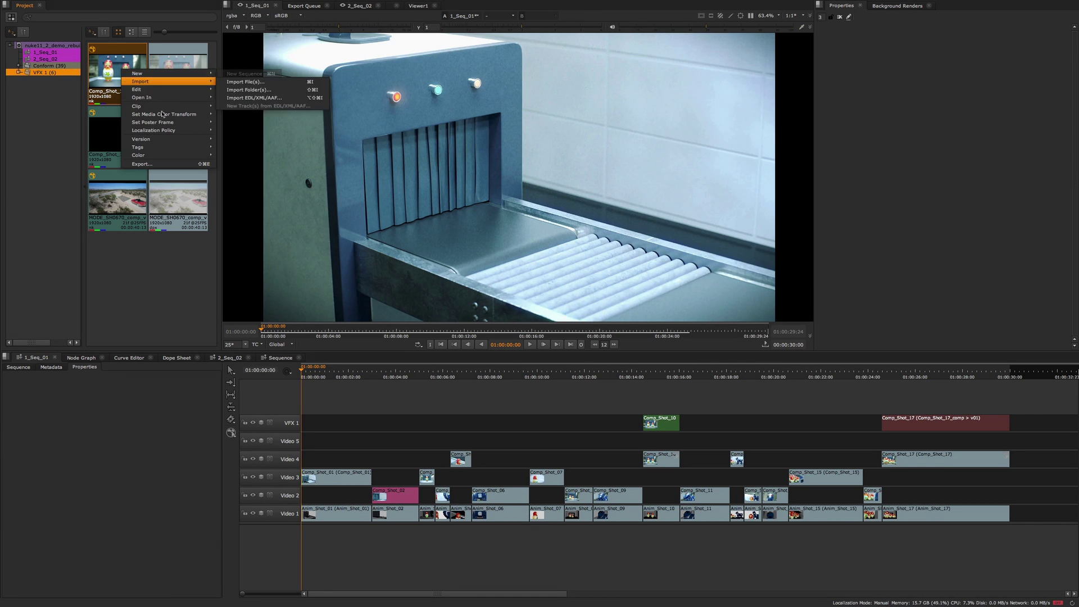
pyautogui.moveTo(186, 99)
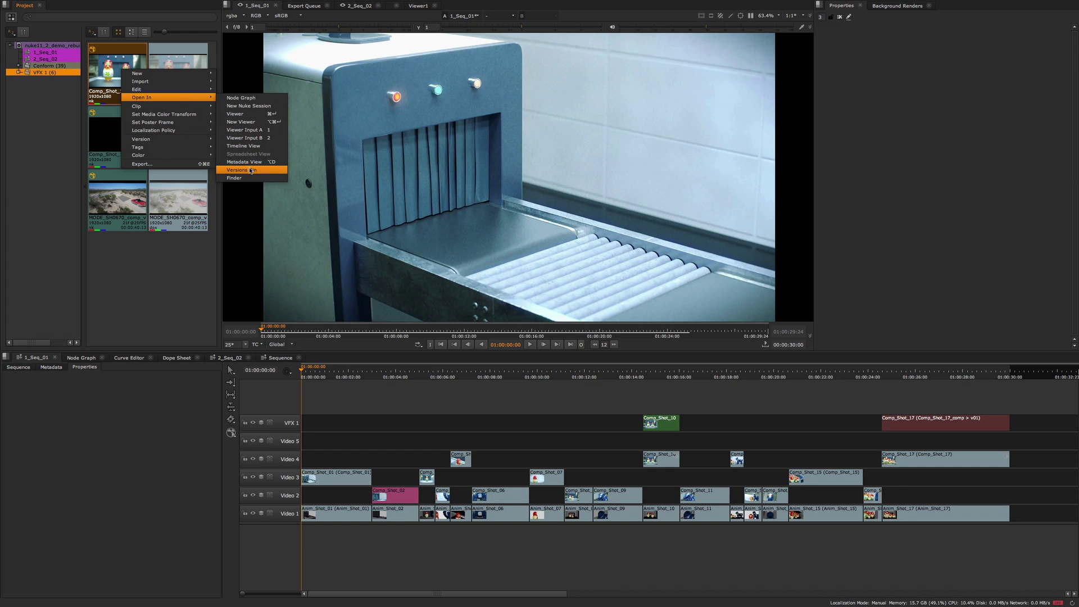
pyautogui.click(236, 169)
# Tint the v02 version pink and v01 salmon-red, then view the clip's coloured version list.
pyautogui.click(168, 71)
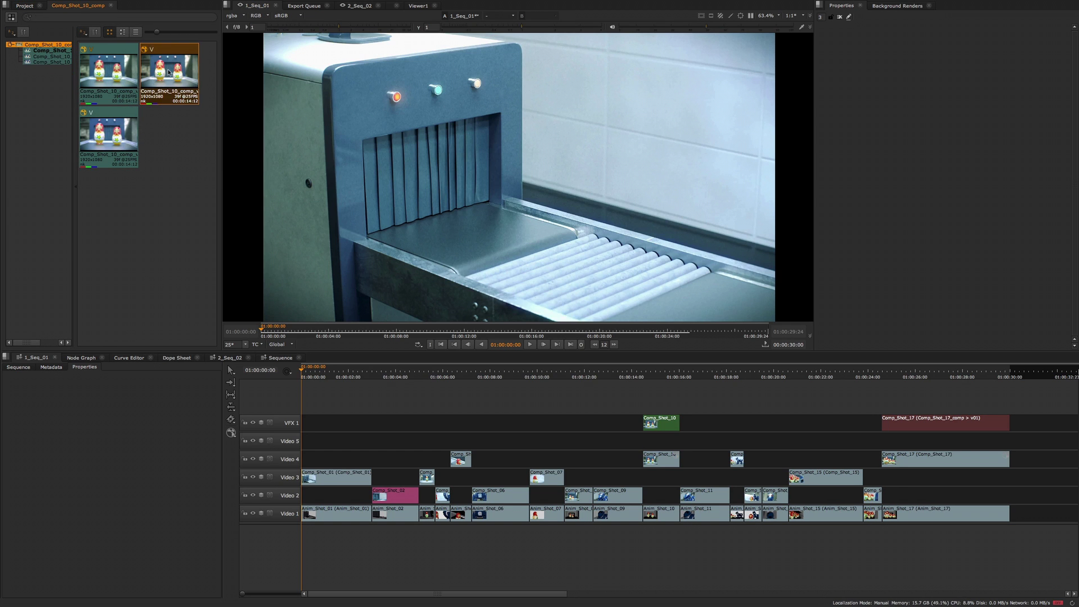
pyautogui.rightClick(160, 74)
pyautogui.moveTo(197, 145)
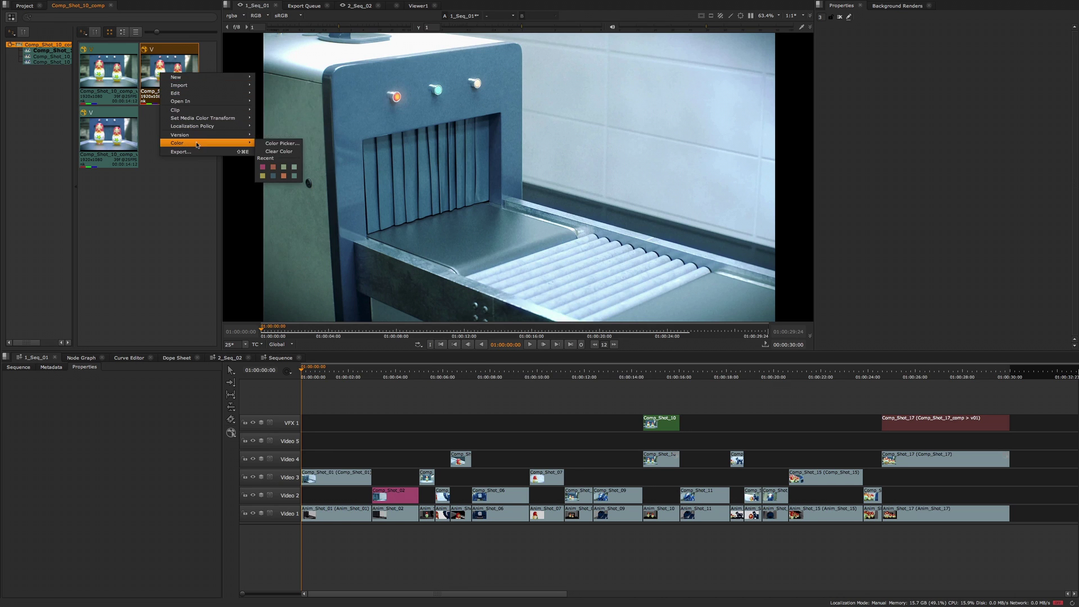
pyautogui.click(263, 167)
pyautogui.click(109, 135)
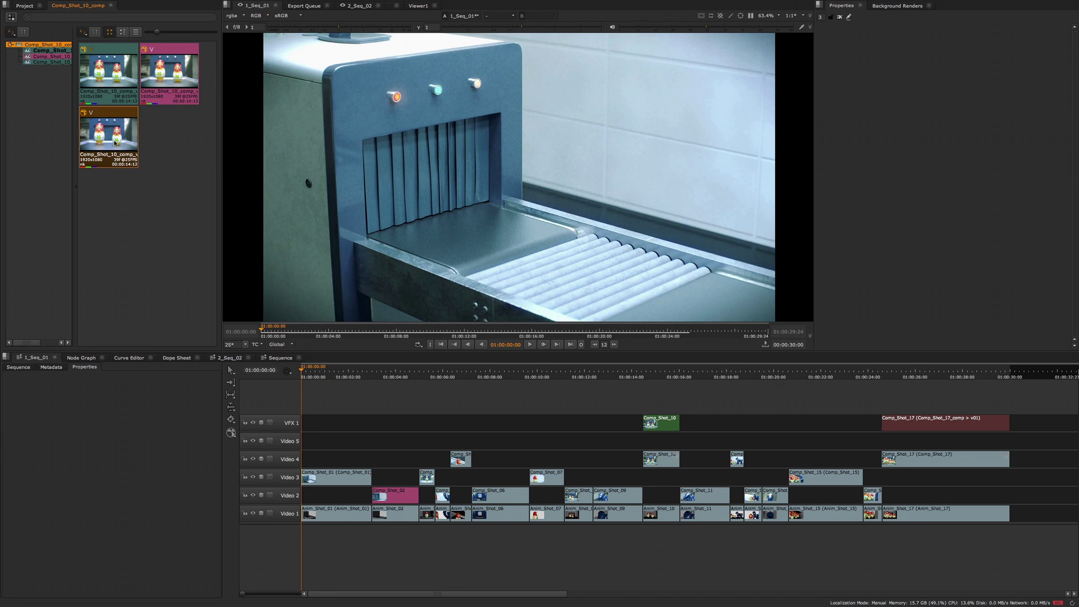
pyautogui.rightClick(108, 134)
pyautogui.moveTo(168, 205)
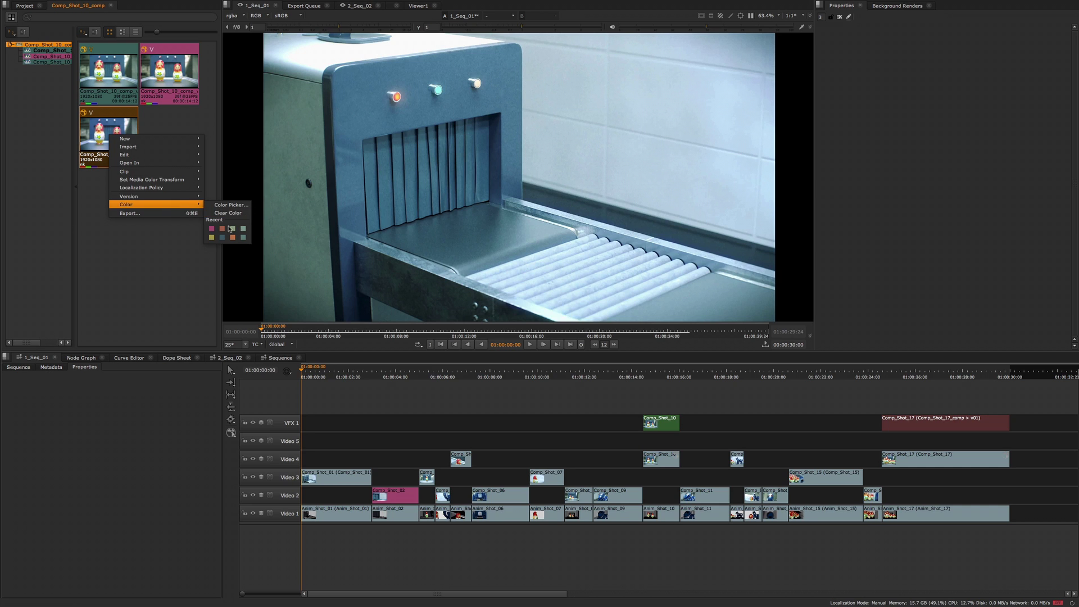
pyautogui.click(222, 229)
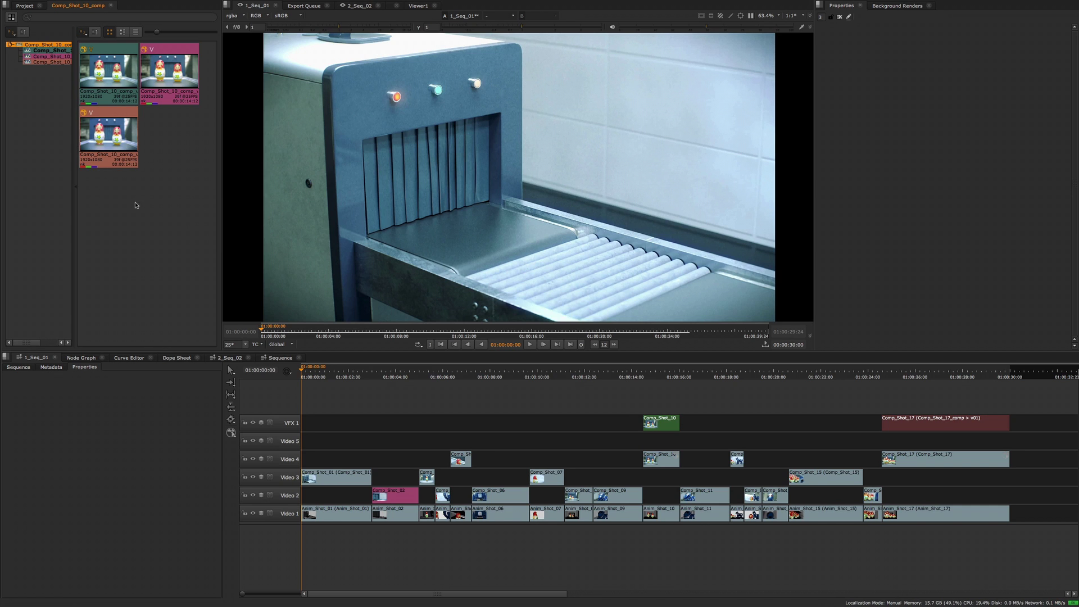
pyautogui.click(664, 421)
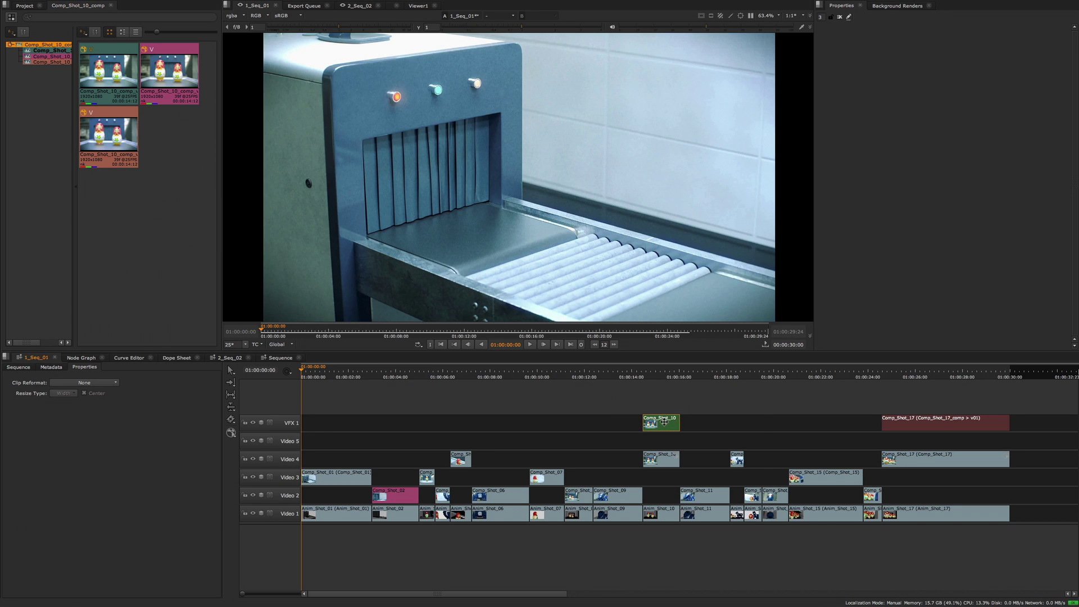
pyautogui.keyDown('alt'); pyautogui.click(664, 422); pyautogui.keyUp('alt')
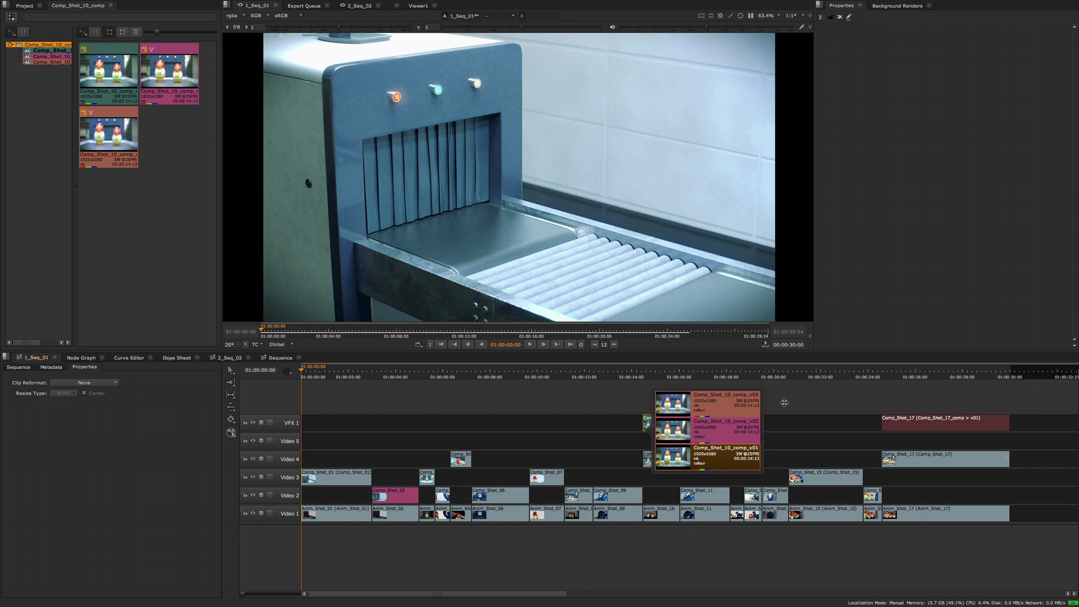
# Set Comp_Shot_03's poster frame to the frame 12 frames into the shot in its viewer.
pyautogui.click(785, 402)
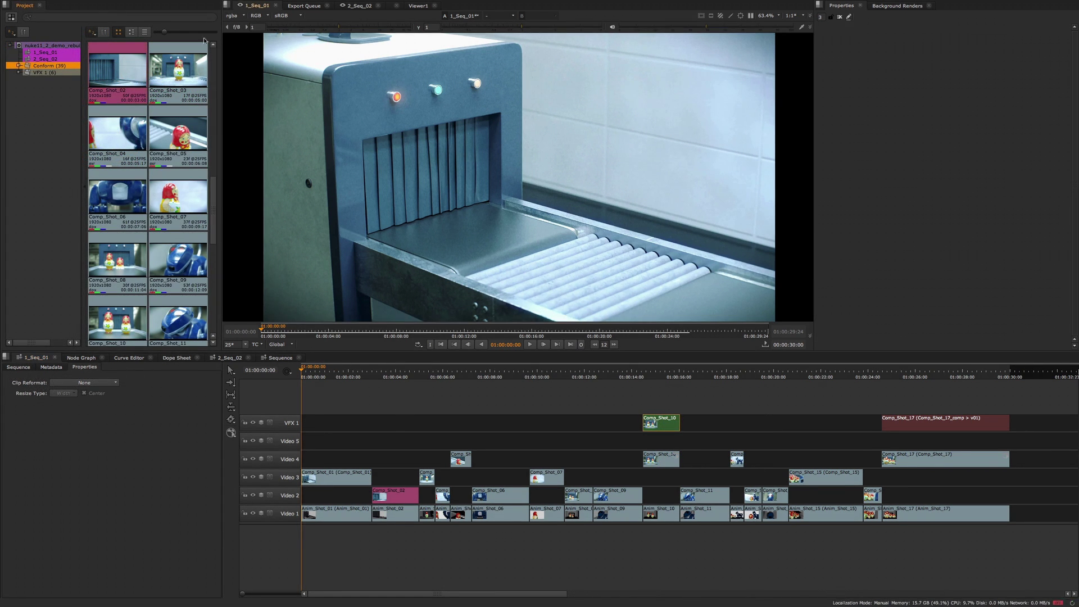
pyautogui.doubleClick(191, 84)
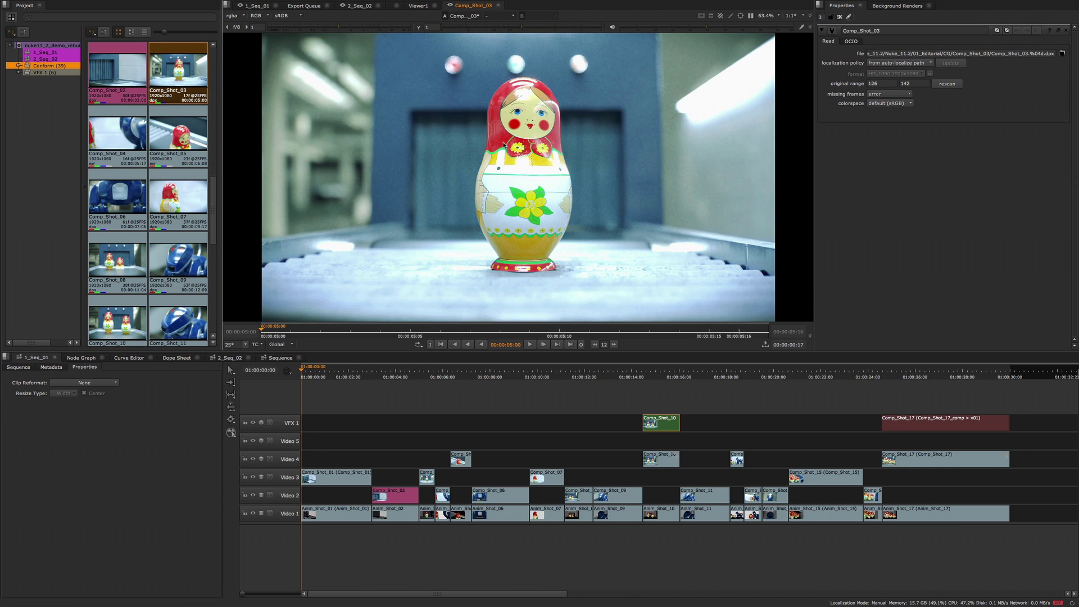
pyautogui.click(614, 343)
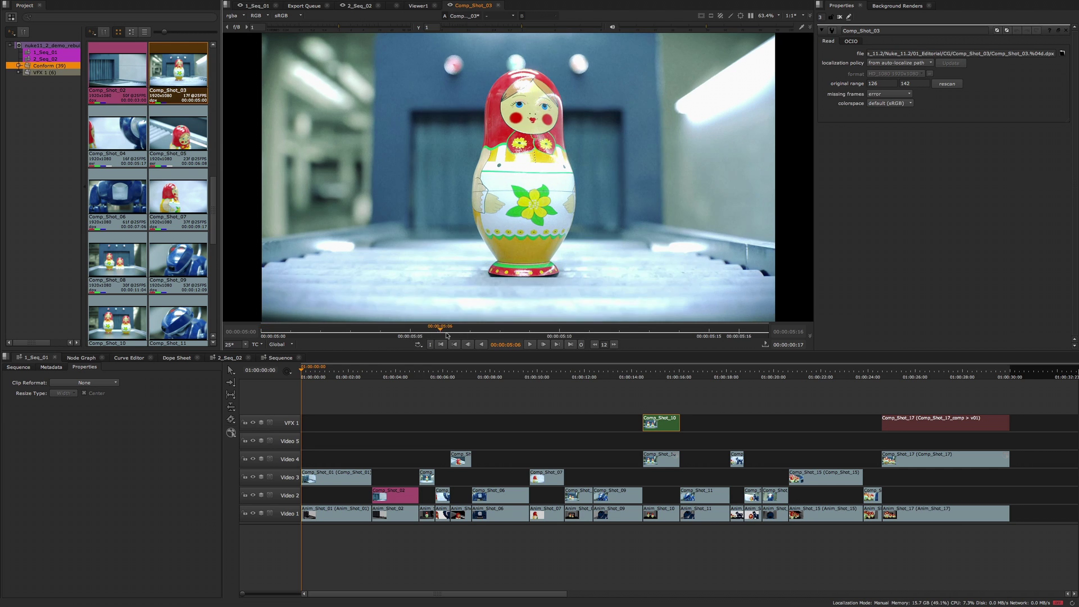
pyautogui.rightClick(501, 133)
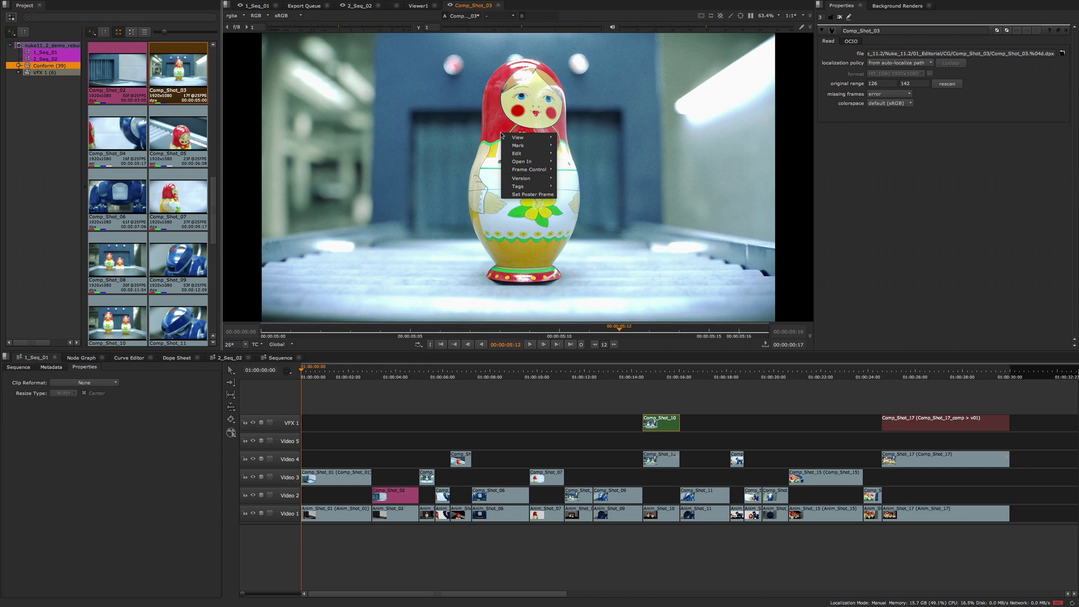
pyautogui.click(529, 194)
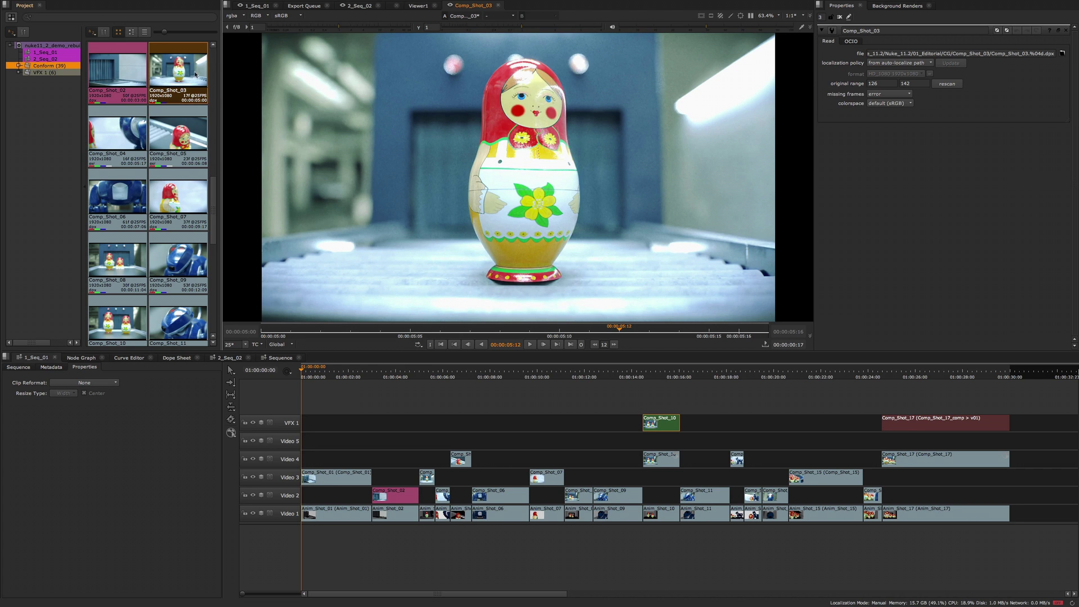
# Set Comp_Shot_03's poster frame to the middle frame, then to the last frame.
pyautogui.rightClick(173, 68)
pyautogui.moveTo(224, 119)
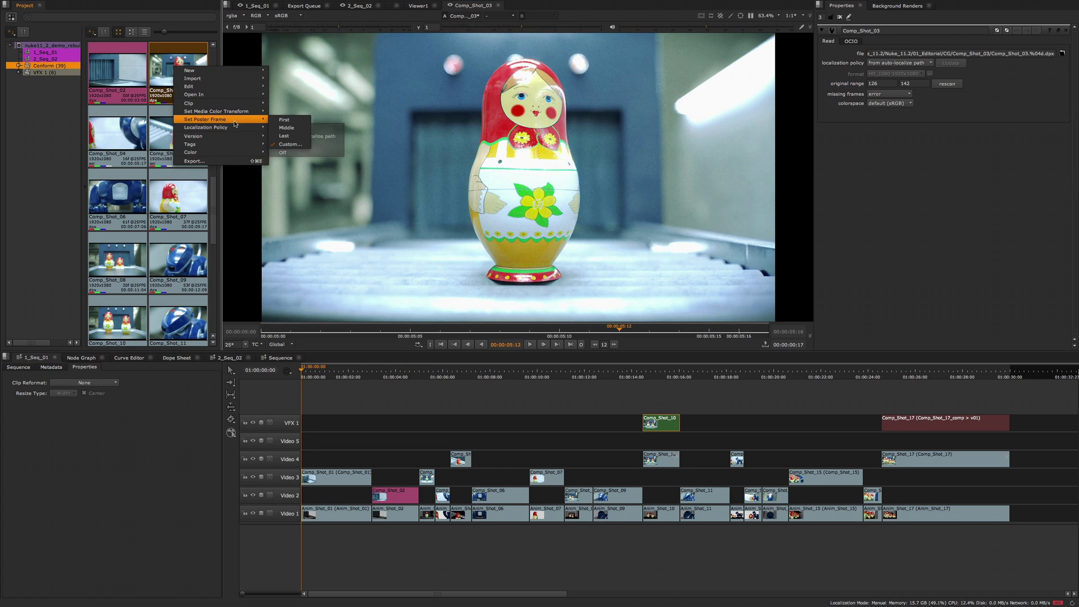
pyautogui.click(283, 127)
pyautogui.rightClick(186, 79)
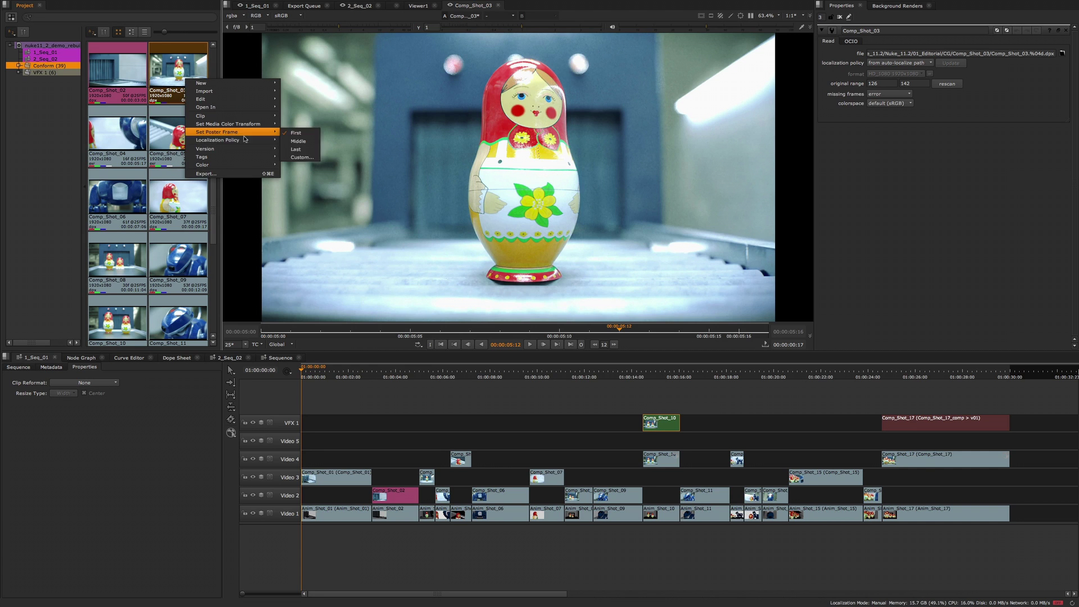
pyautogui.moveTo(260, 153)
pyautogui.moveTo(264, 133)
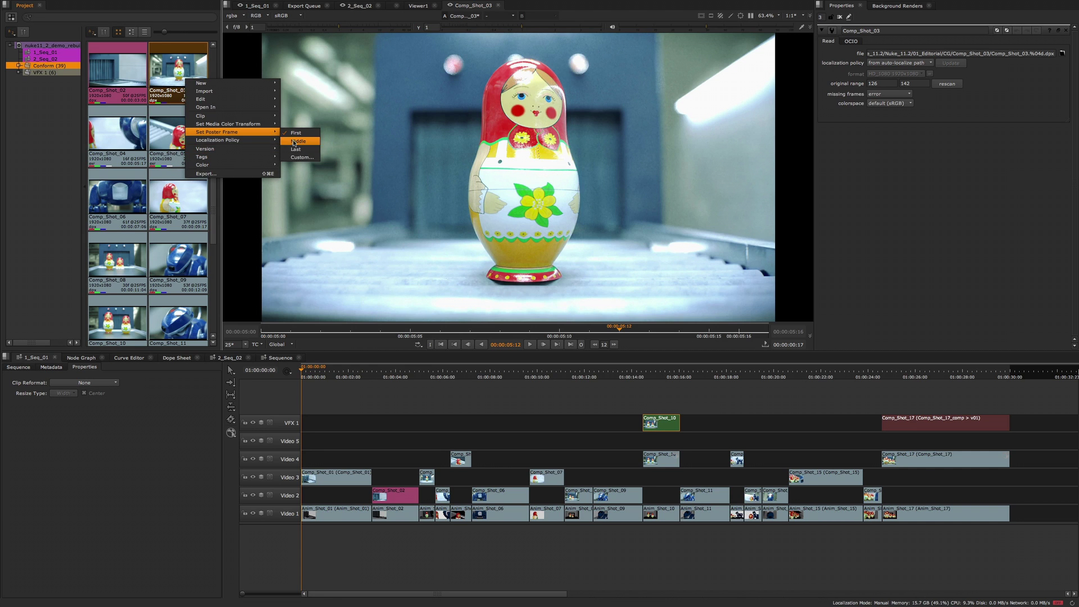
pyautogui.click(295, 149)
# Set a Custom poster frame for Comp_Shot_03 using Relative frame offset mode.
pyautogui.rightClick(190, 80)
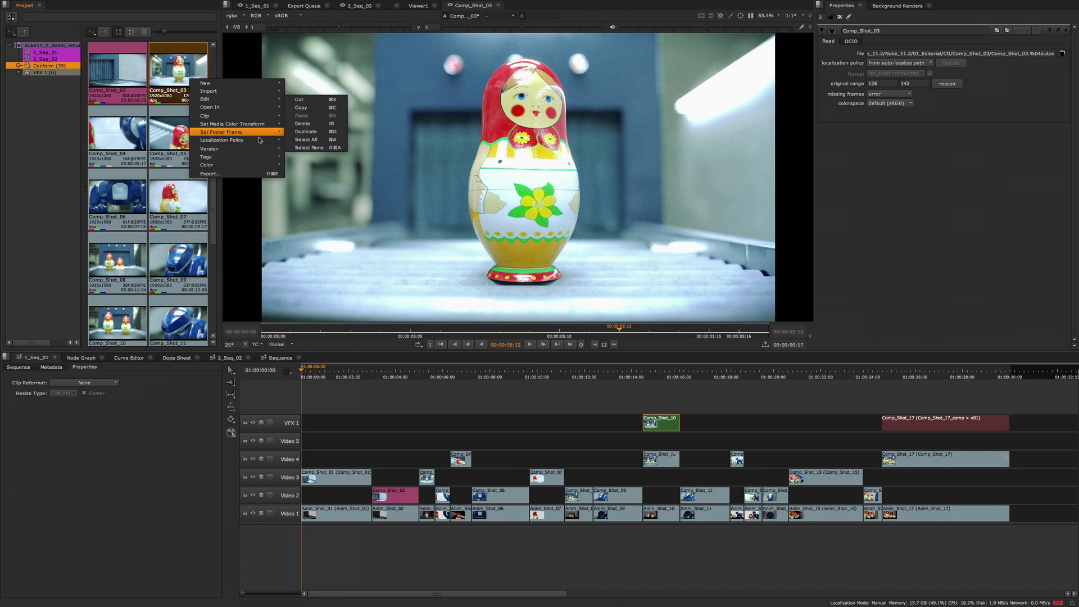
pyautogui.click(298, 157)
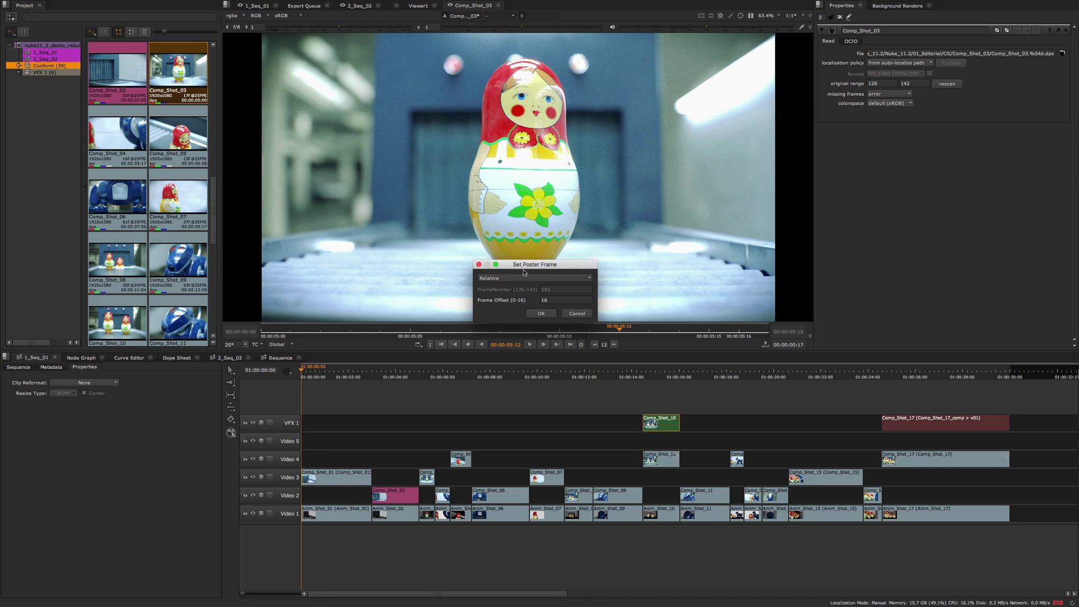
pyautogui.moveTo(516, 270); pyautogui.dragTo(490, 219)
pyautogui.click(531, 228)
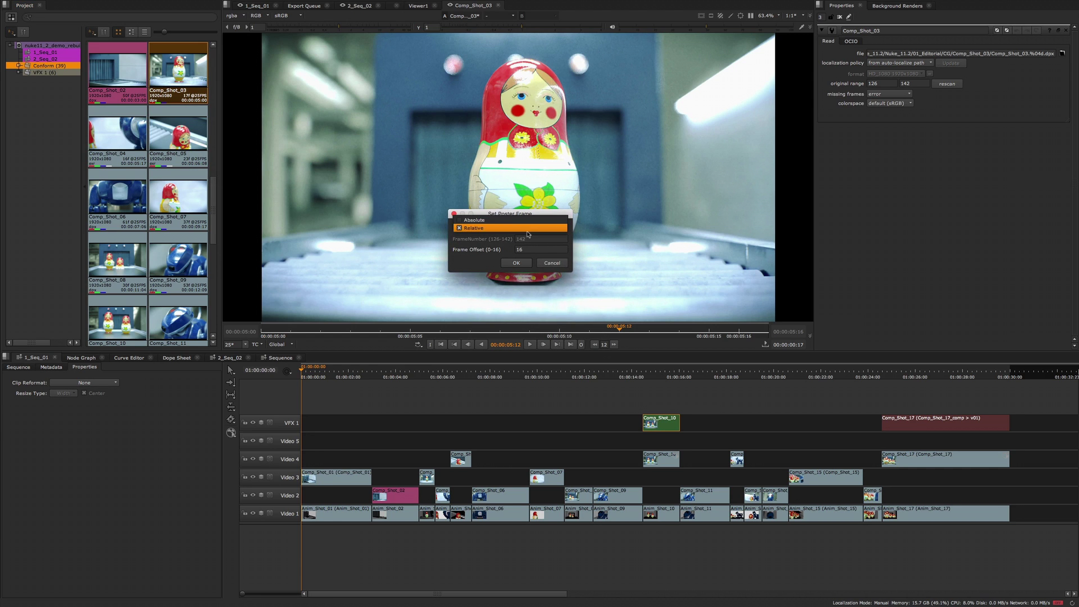
pyautogui.click(515, 220)
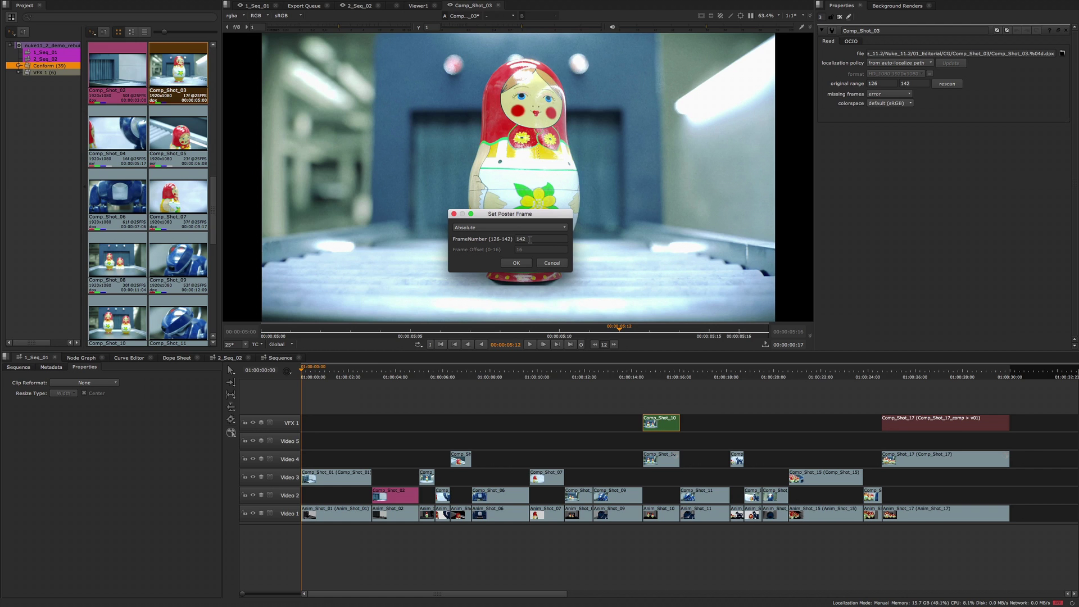
pyautogui.click(508, 229)
pyautogui.click(505, 237)
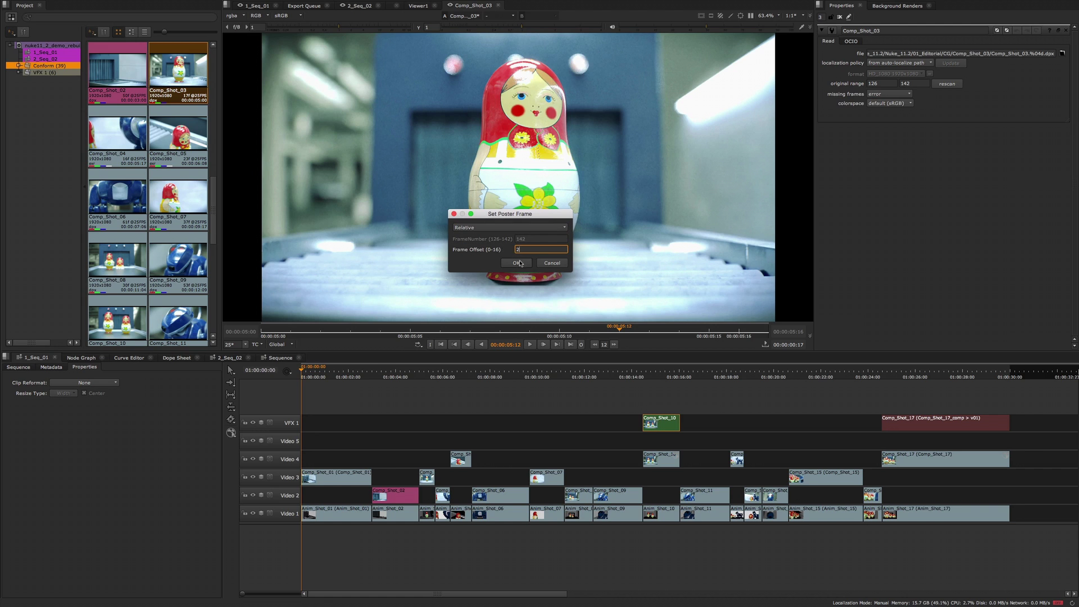
pyautogui.click(517, 263)
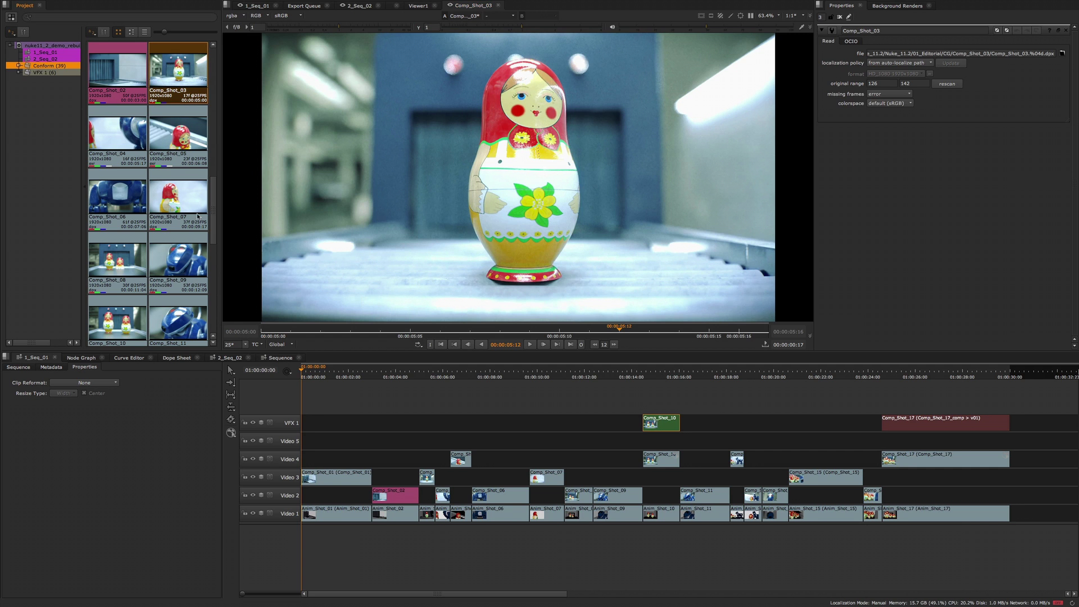
pyautogui.click(162, 129)
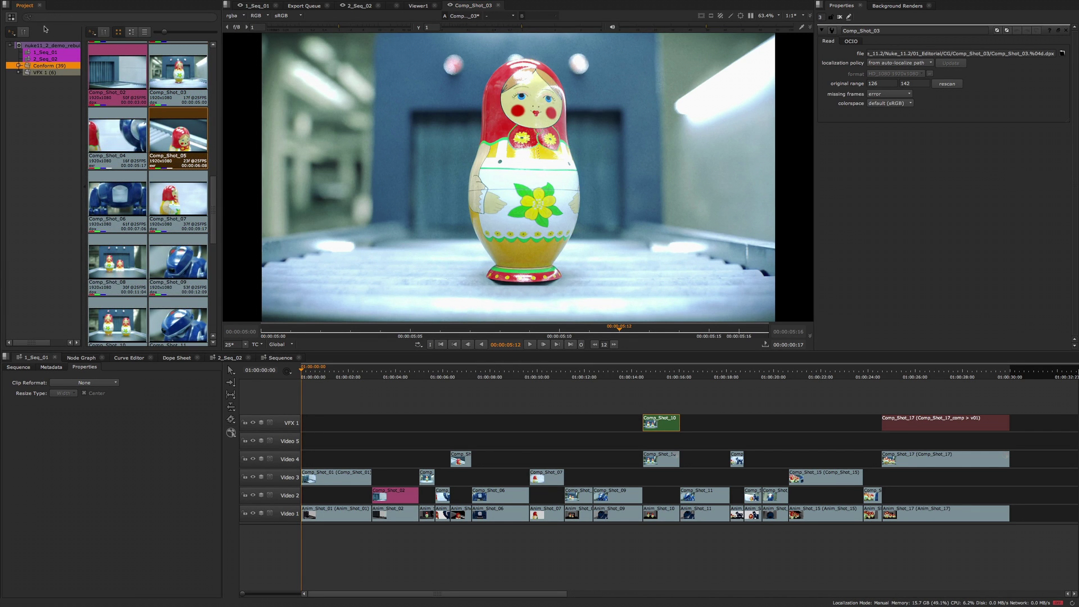
pyautogui.click(29, 17)
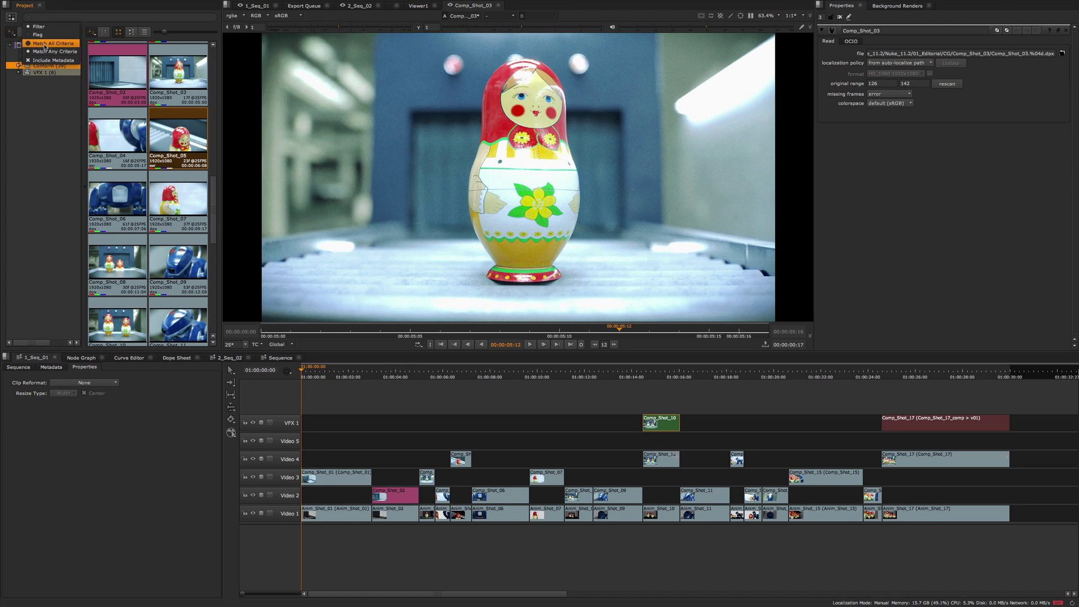
pyautogui.click(70, 18)
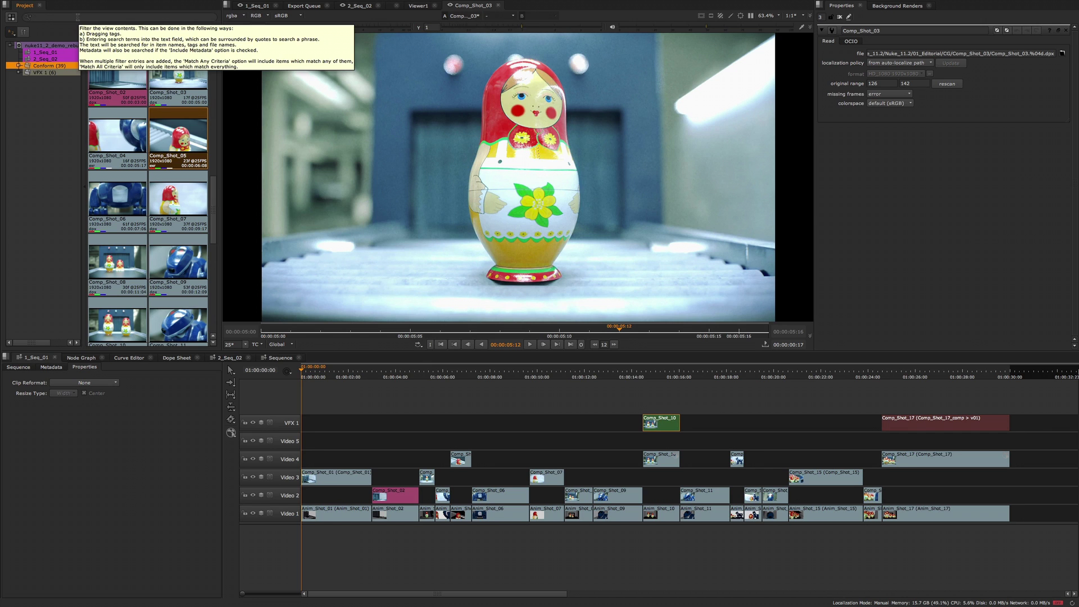
pyautogui.write('comp 05')
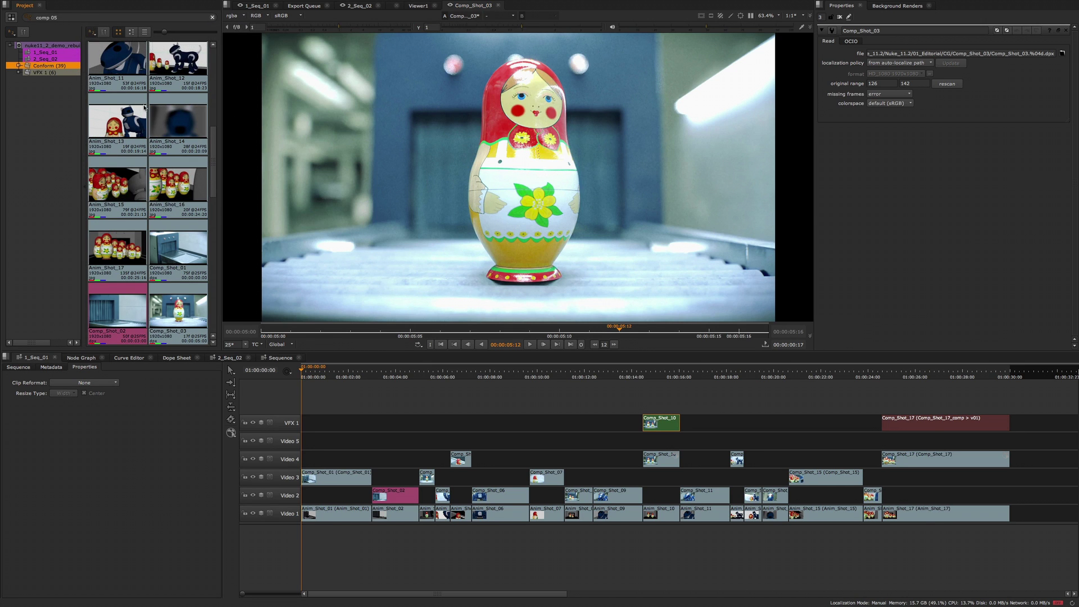
pyautogui.click(28, 17)
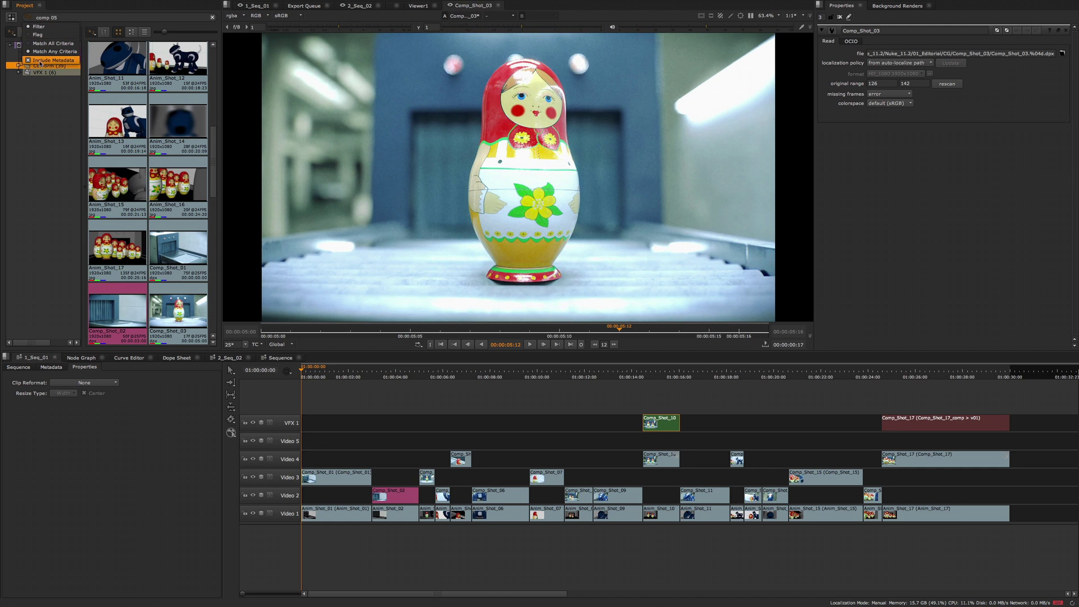
pyautogui.click(41, 61)
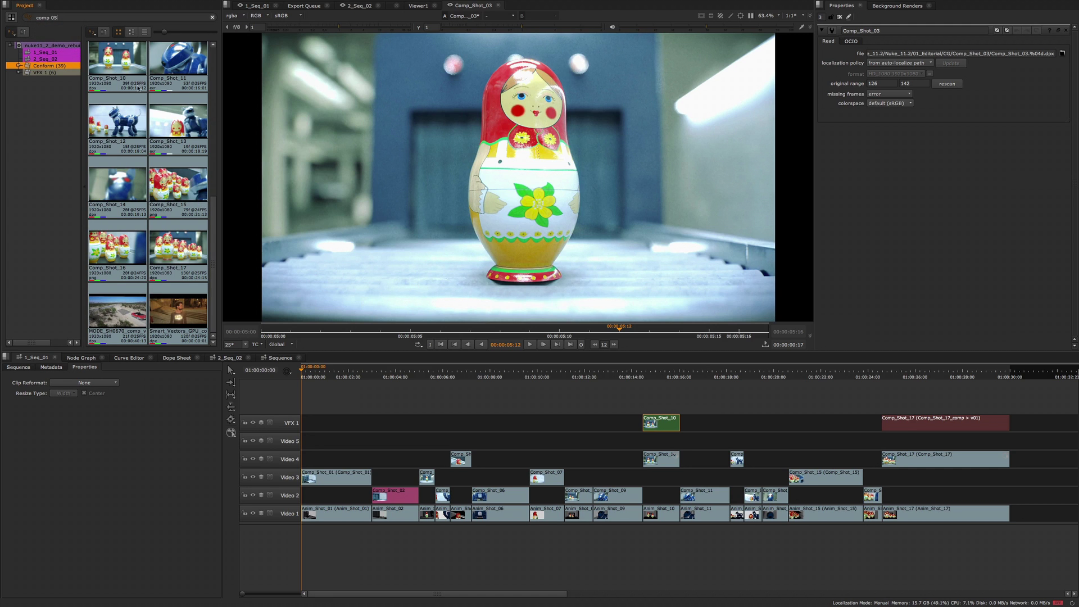
pyautogui.click(28, 18)
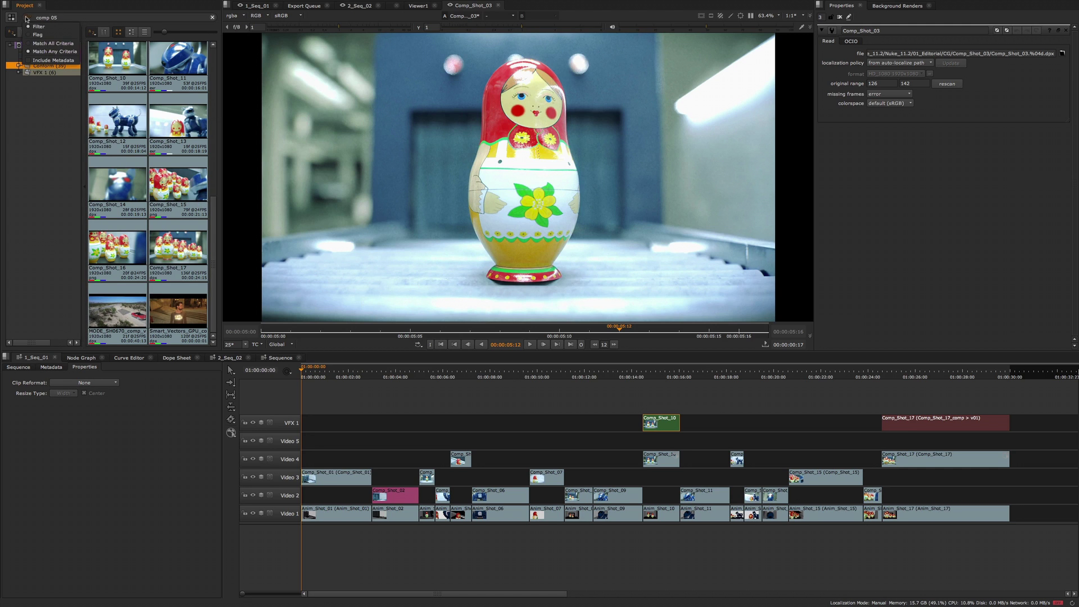
pyautogui.click(45, 44)
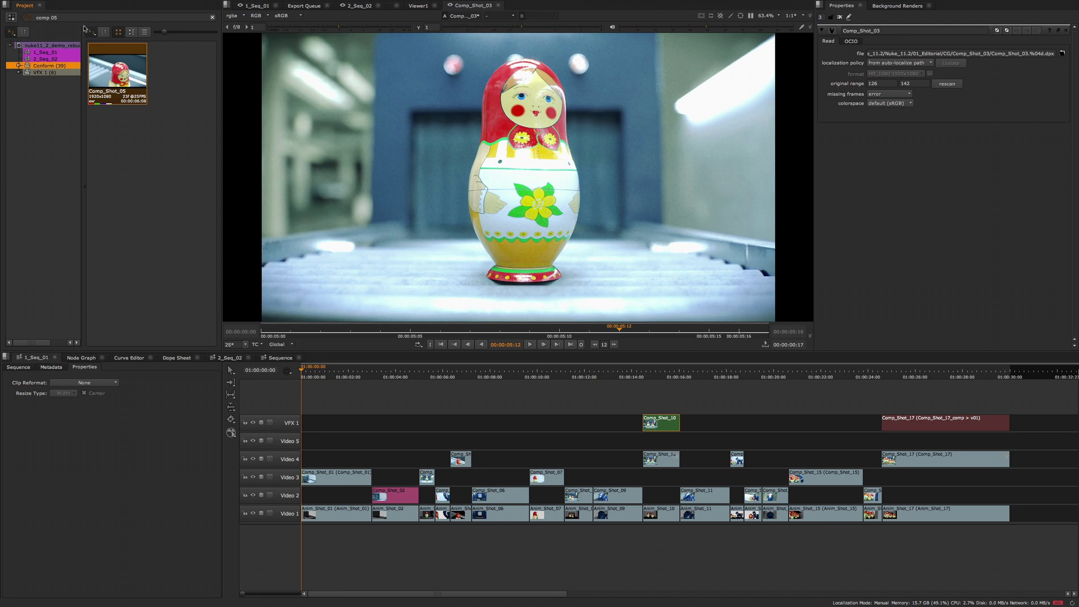
pyautogui.press('Escape')
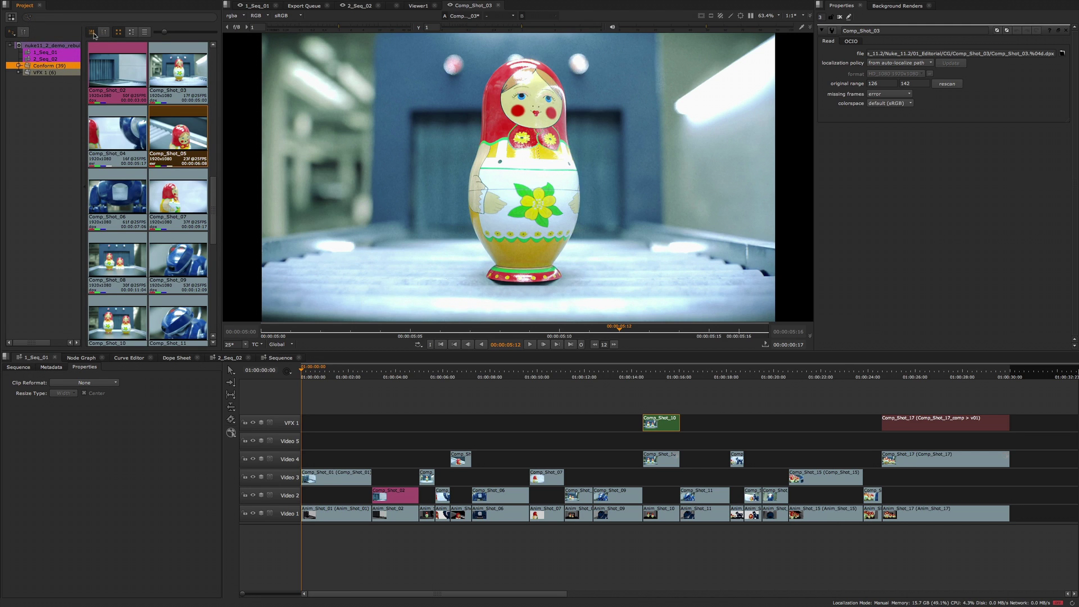
# Reverse the bin's sort order, then sort the clips by Type and then by Start Timecode.
pyautogui.click(92, 34)
pyautogui.click(92, 34)
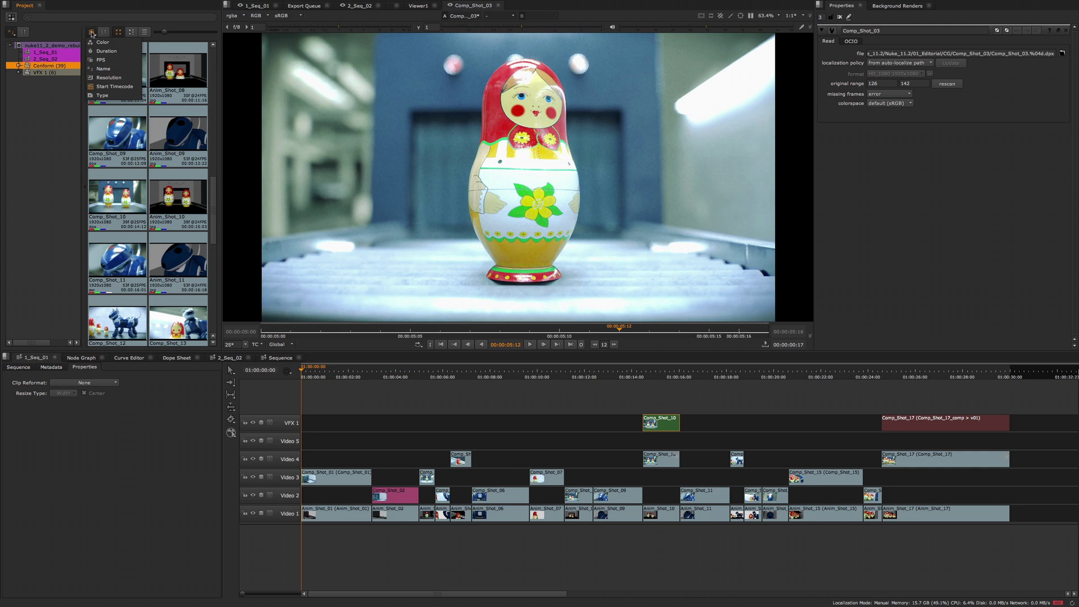
pyautogui.click(108, 95)
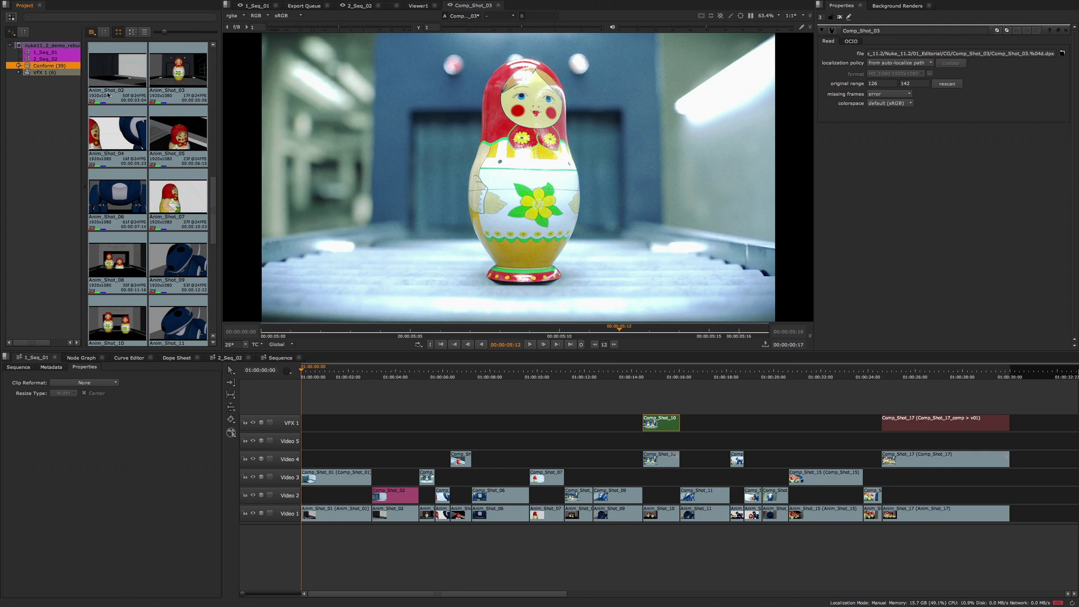
pyautogui.click(92, 38)
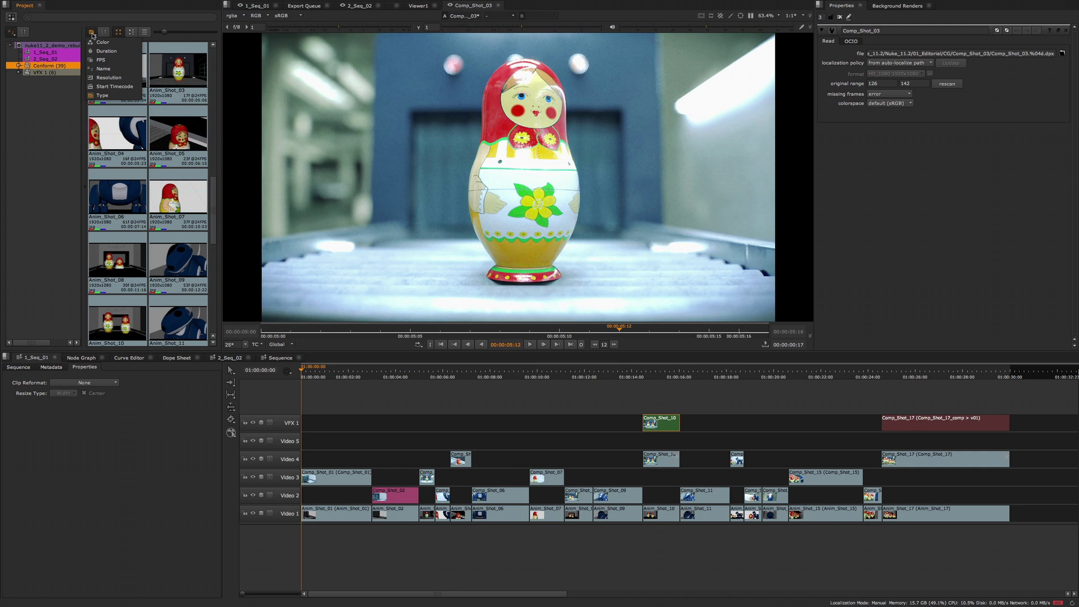
pyautogui.click(108, 88)
pyautogui.click(92, 33)
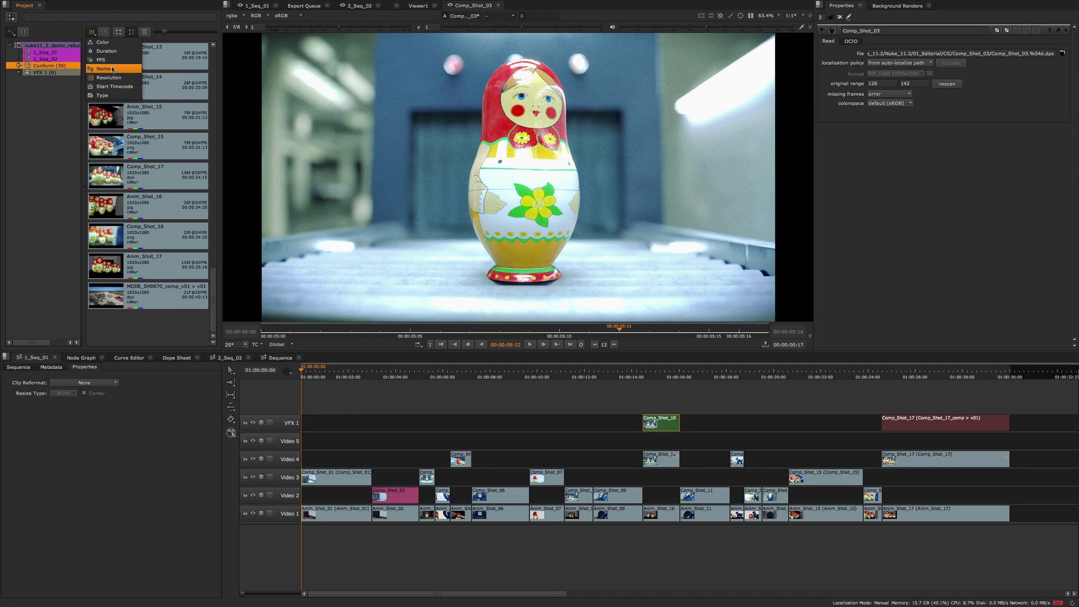